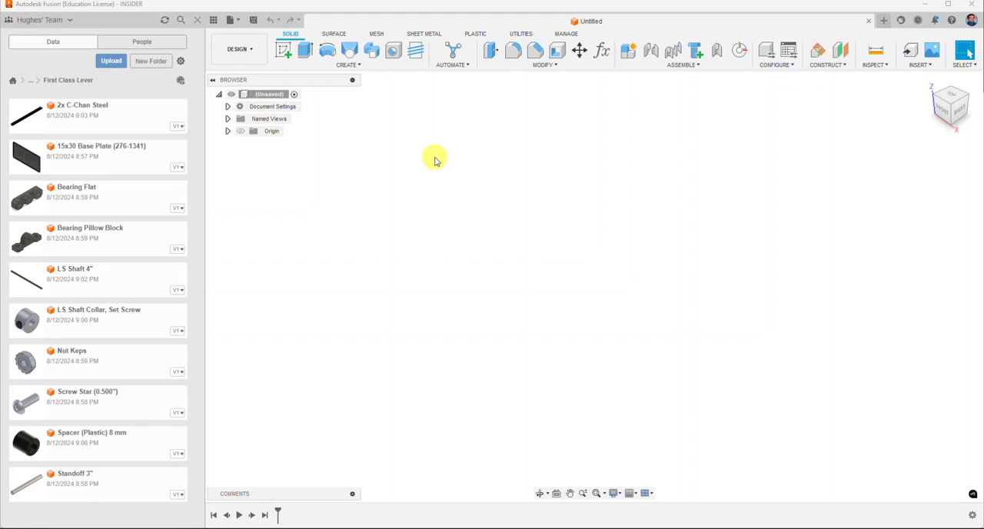
Step: Save the untitled design as First Class Lever in the First Class Lever folder
click(252, 20)
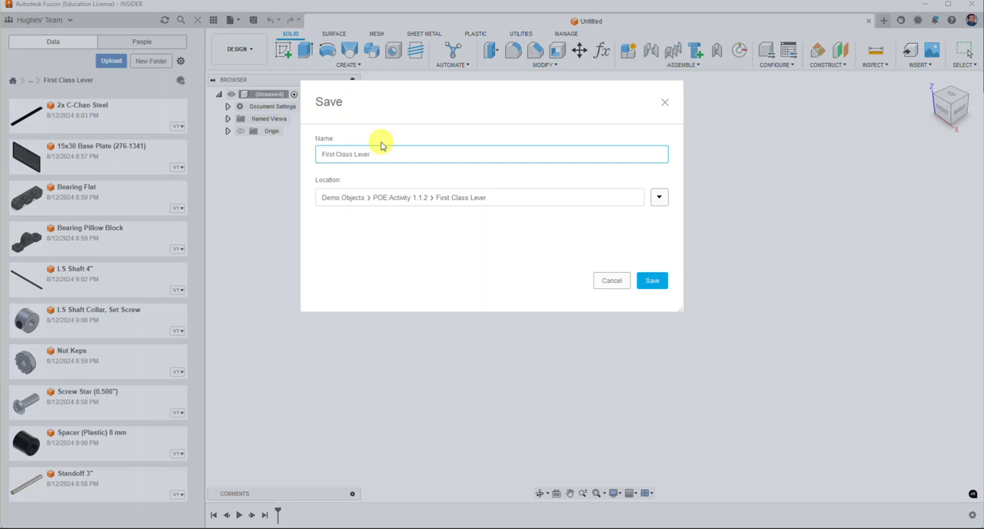
click(645, 281)
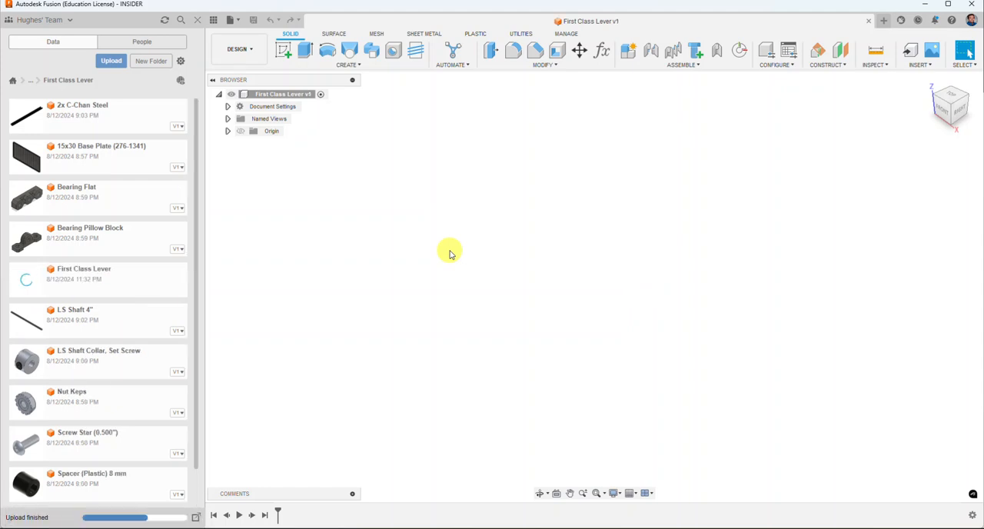
Step: Insert the 15x30 Base Plate (276-1341) into the design and lay it flat by rotating it 90° about X and 90° about Y
right_click(110, 161)
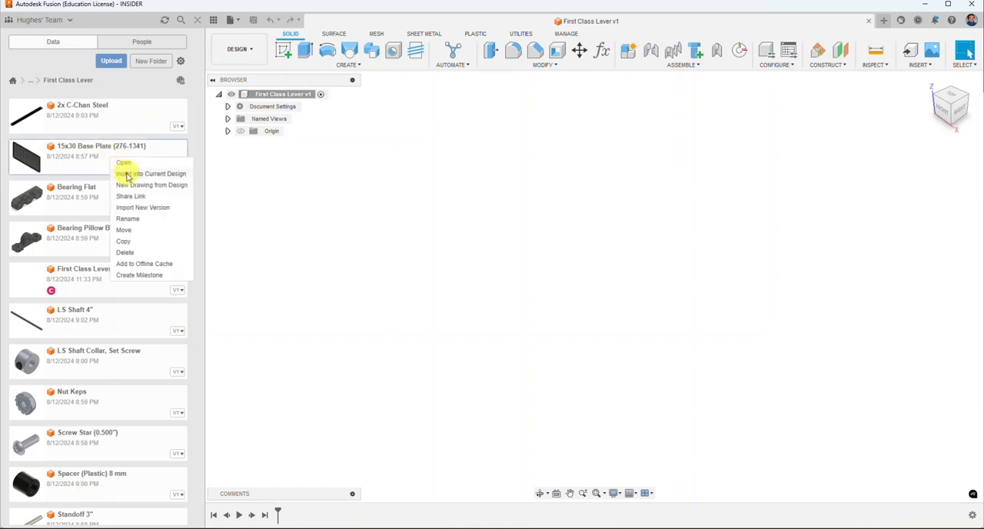
click(127, 175)
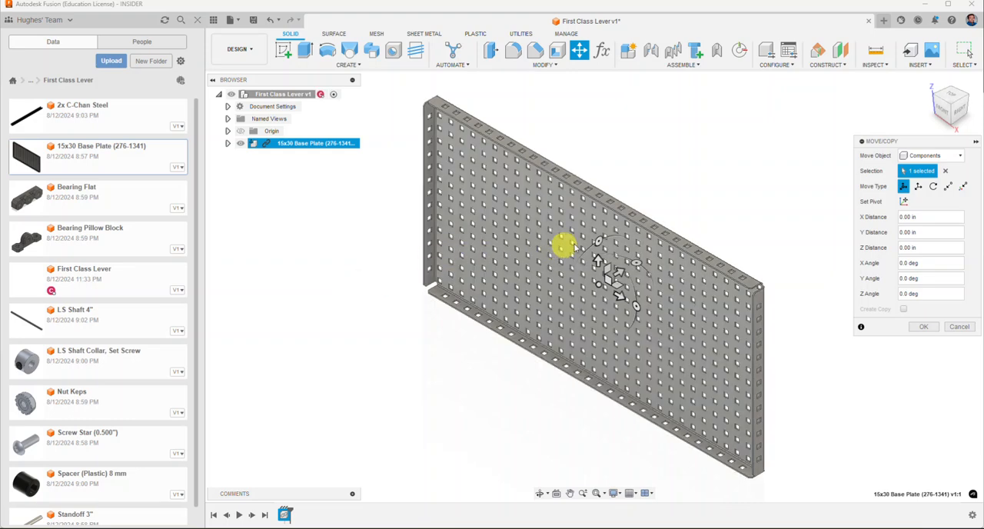
drag(597, 244, 564, 302)
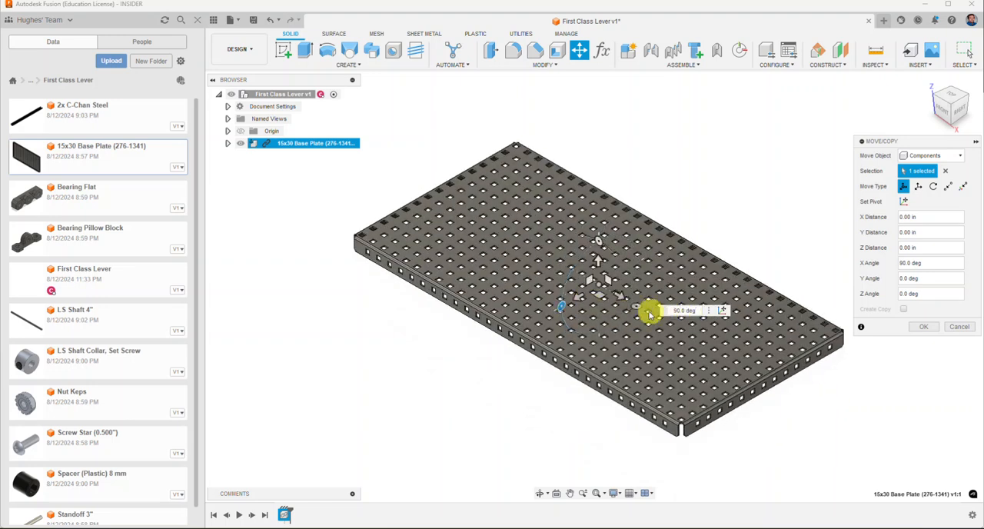
drag(635, 307, 644, 260)
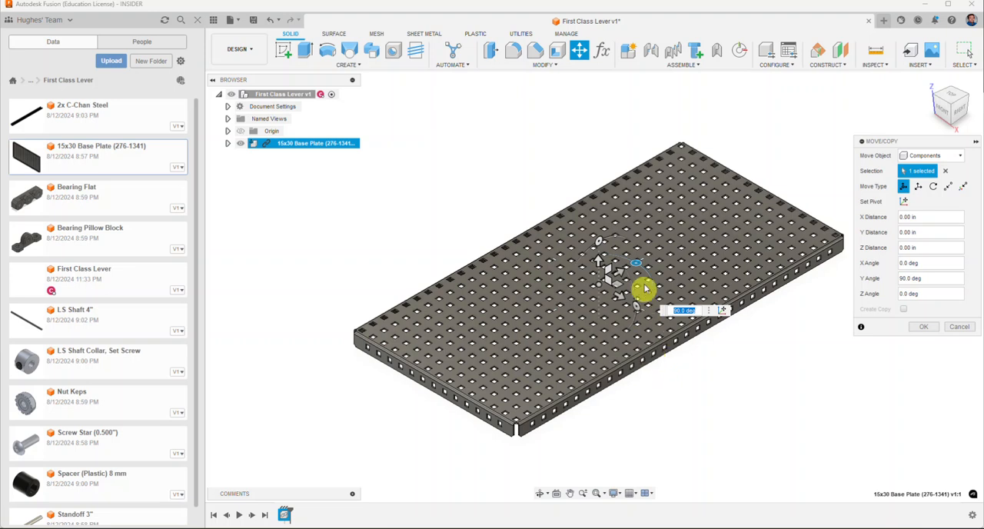
click(924, 327)
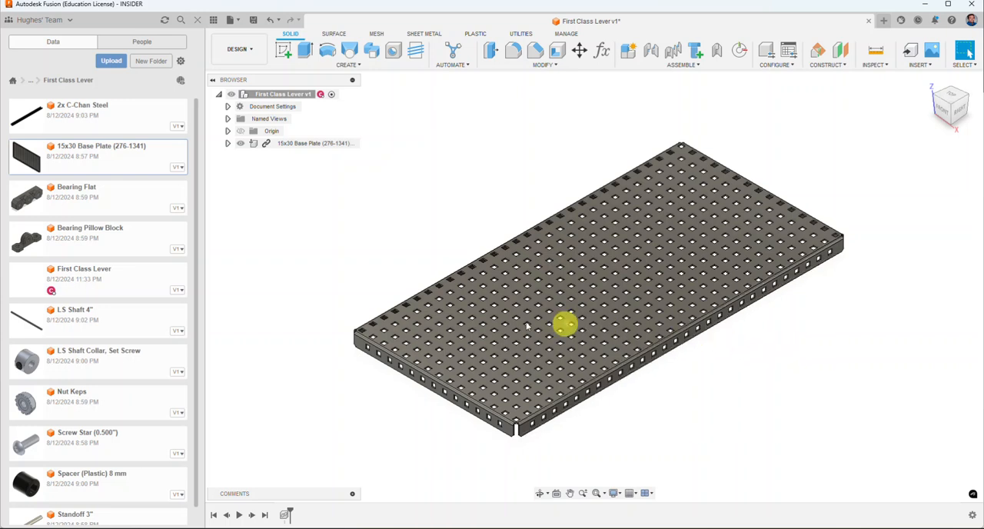
Step: Insert the Standoff 3" into the design and raise it 5.00 in along Z above the base plate
scroll(153, 332, down, 1)
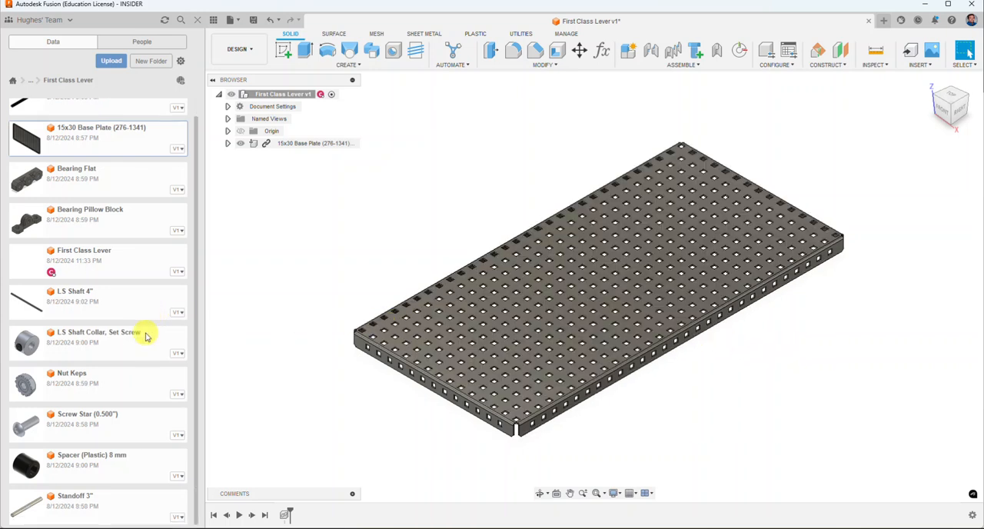
right_click(85, 501)
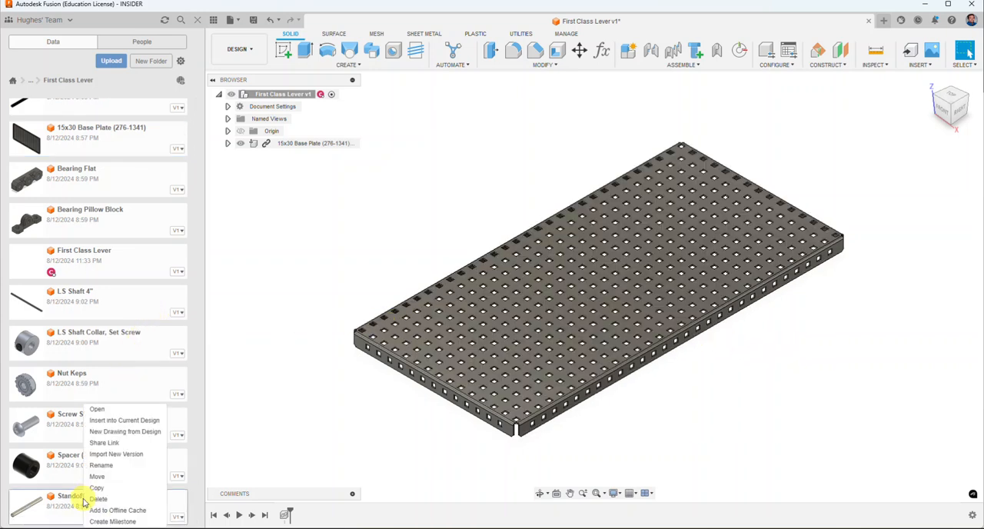
click(116, 421)
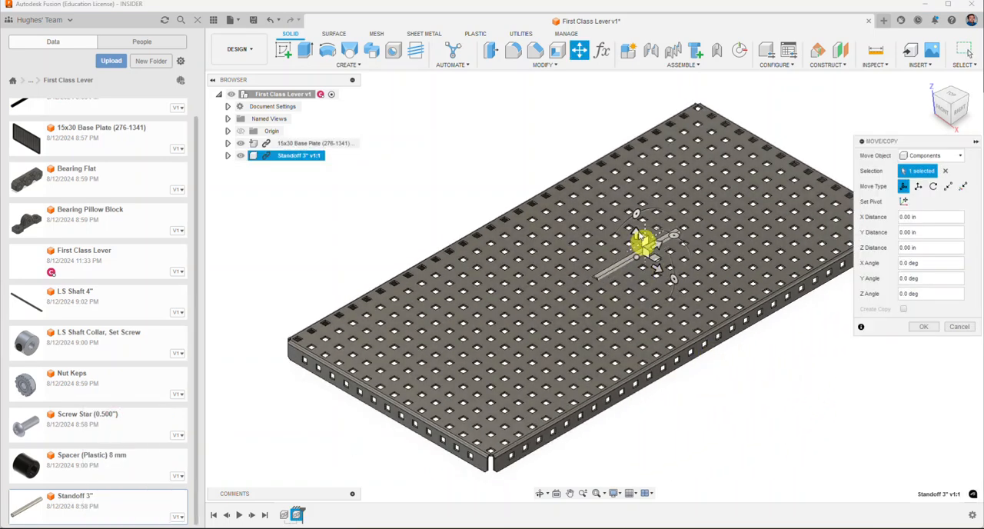
drag(636, 233, 635, 93)
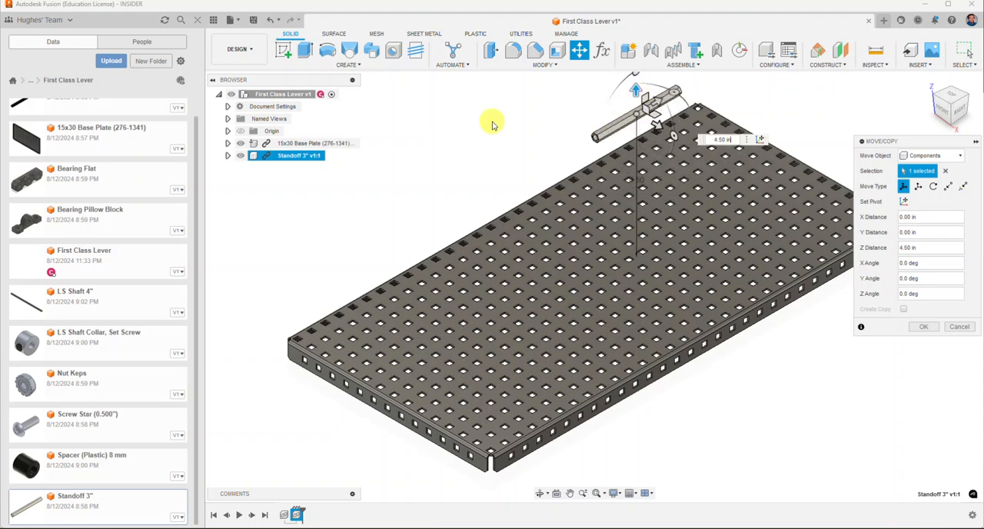
middle_drag(501, 125, 490, 125)
scroll(456, 221, down, 5)
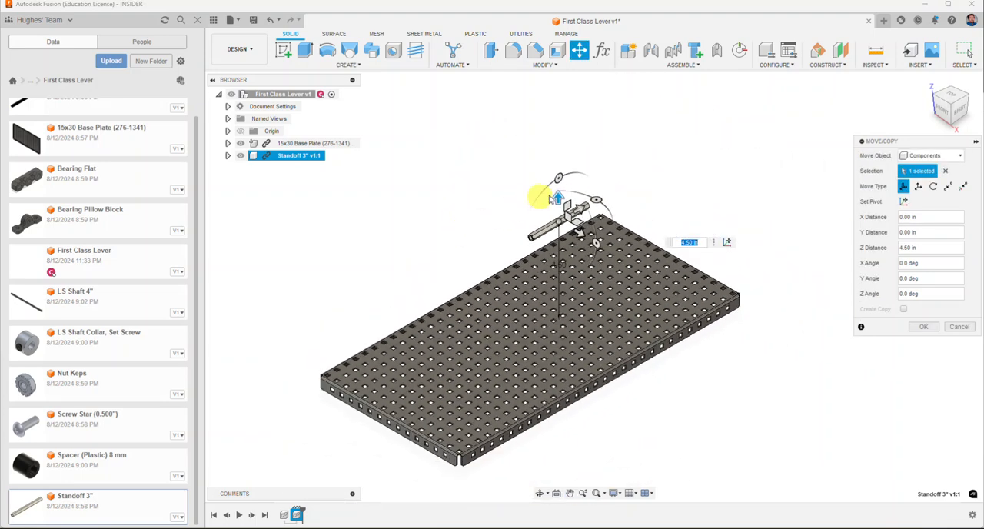
drag(561, 195, 562, 187)
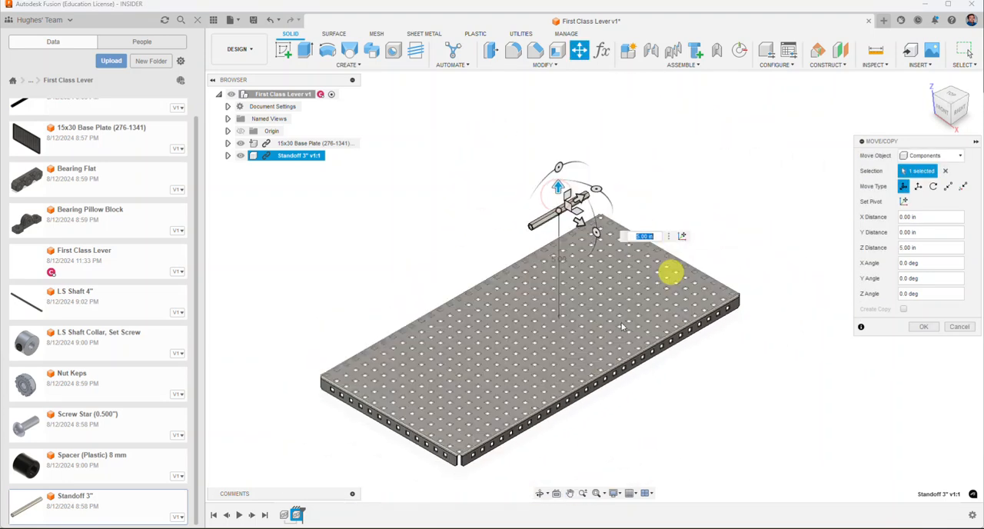
click(917, 329)
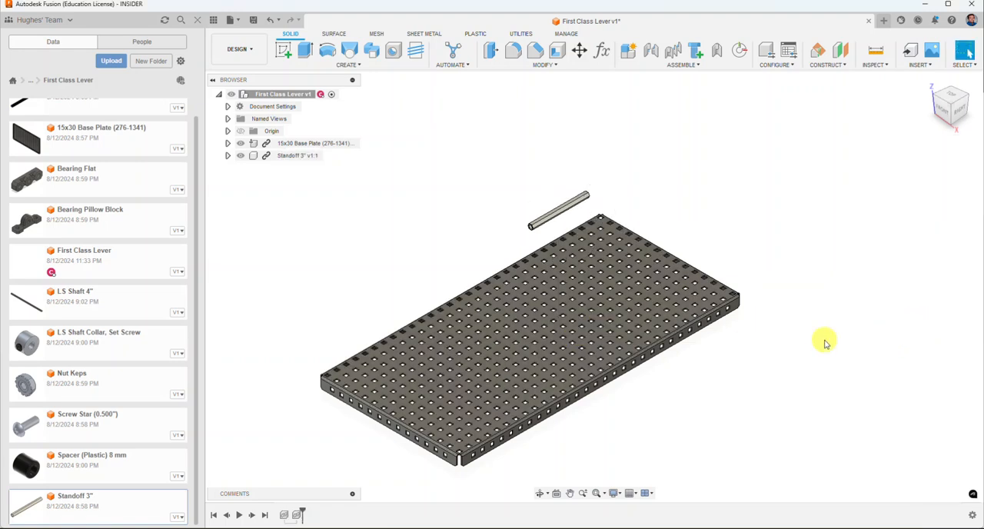
Step: Pin the base plate to the assembly, and test-move both the plate and the loose standoff
right_click(303, 149)
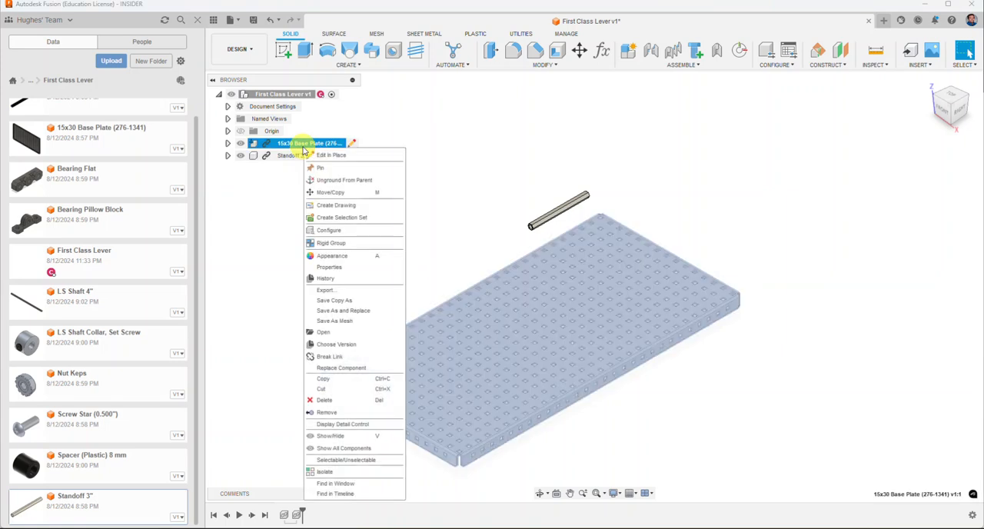
click(348, 168)
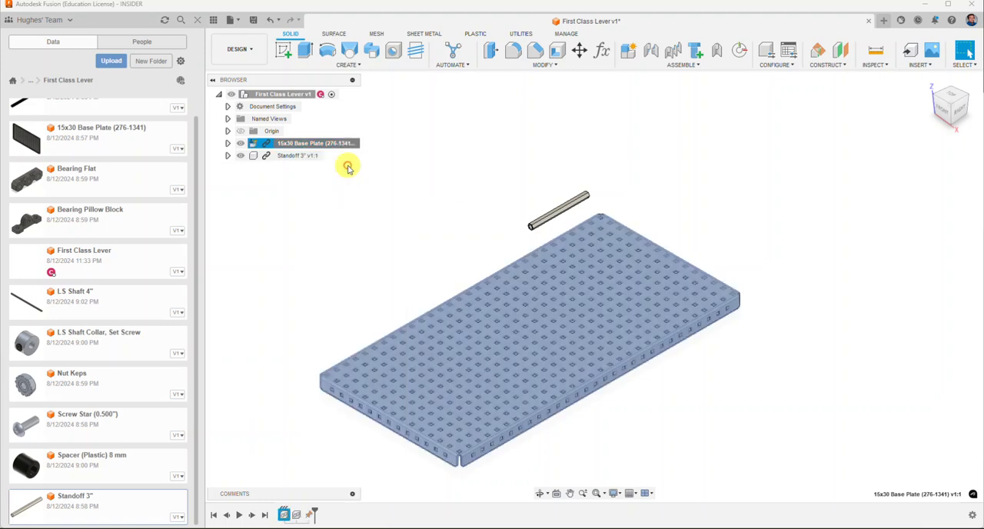
click(475, 200)
drag(497, 273, 560, 273)
mouse_move(545, 212)
mouse_down()
mouse_move(469, 229)
mouse_move(556, 209)
mouse_move(502, 220)
mouse_move(544, 196)
mouse_up()
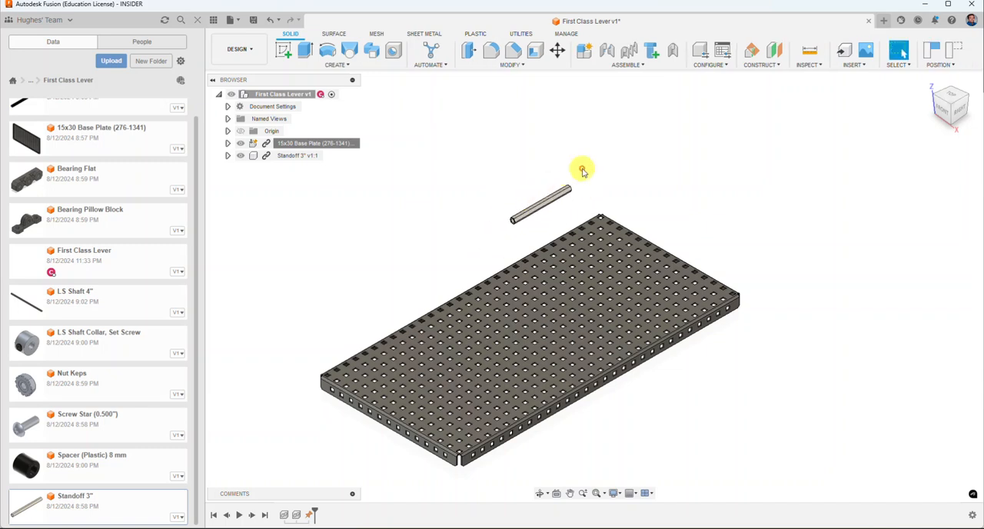
Step: Joint the center of the standoff's end face to an edge midpoint of a square hole in the middle of the base plate
click(612, 65)
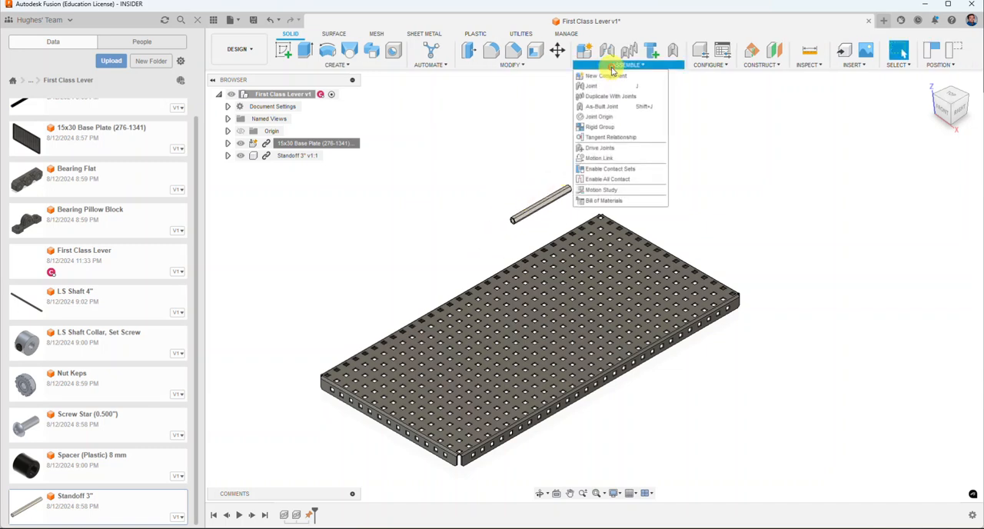
click(604, 86)
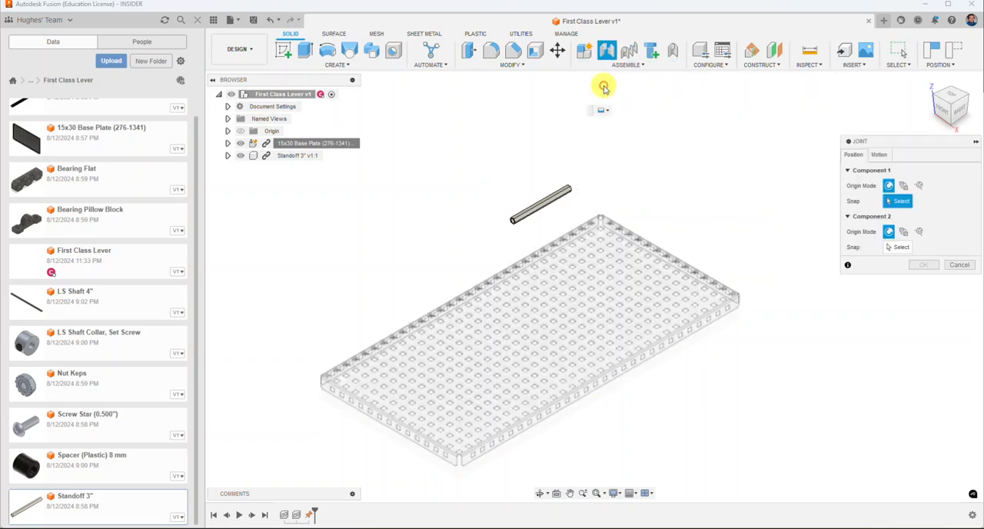
scroll(511, 227, up, 5)
scroll(512, 233, up, 6)
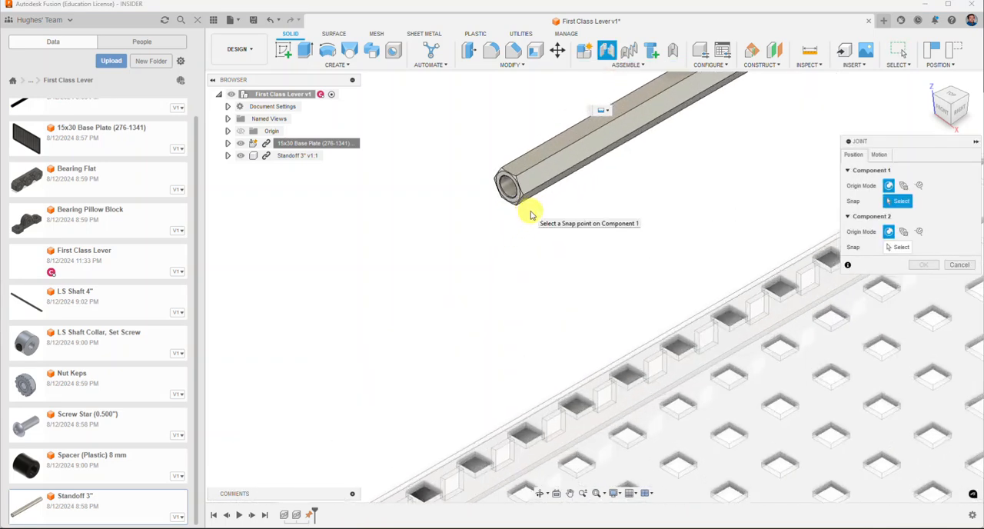
scroll(463, 284, up, 1)
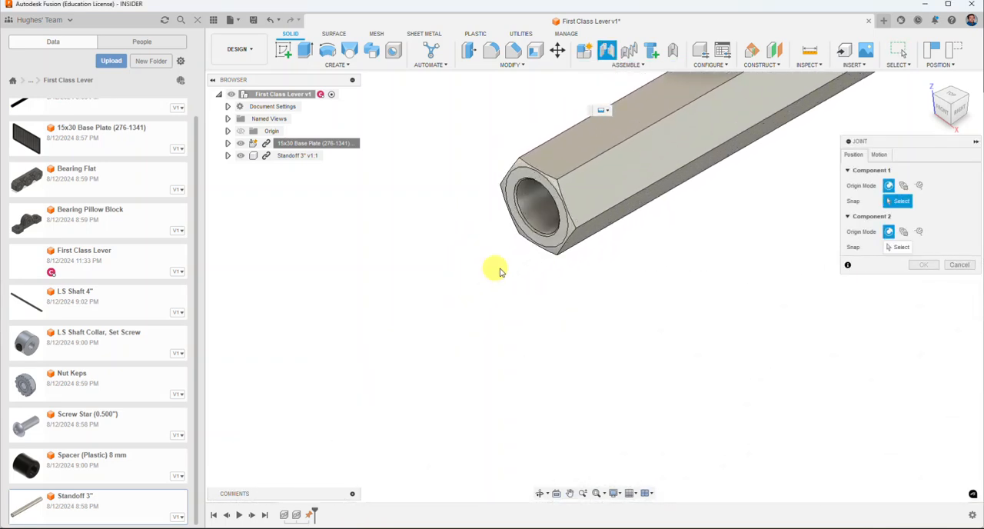
click(553, 248)
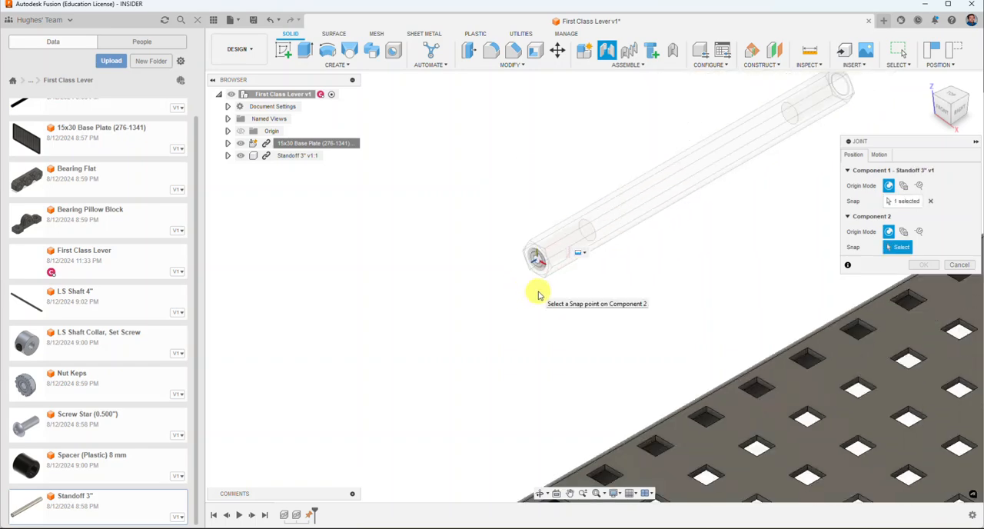
middle_drag(527, 329, 475, 123)
scroll(494, 128, down, 2)
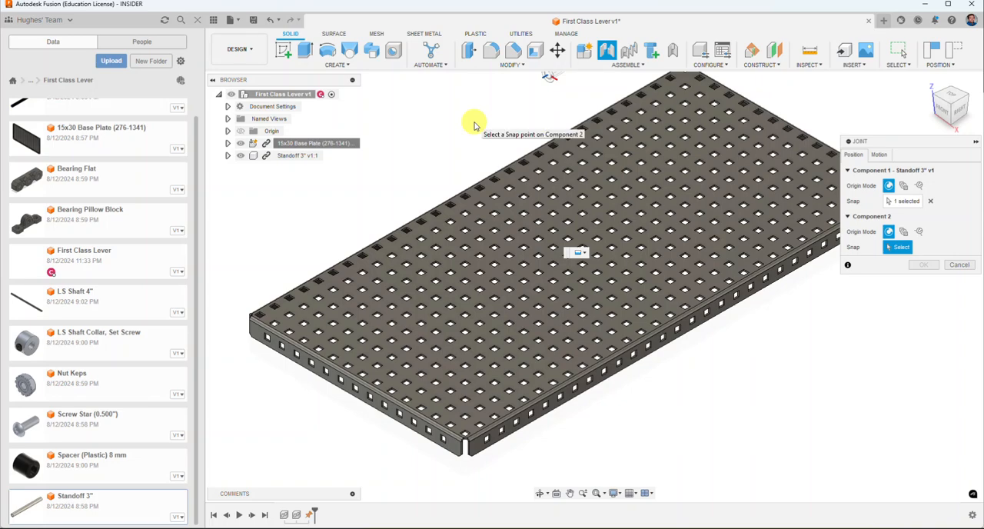
scroll(570, 292, up, 4)
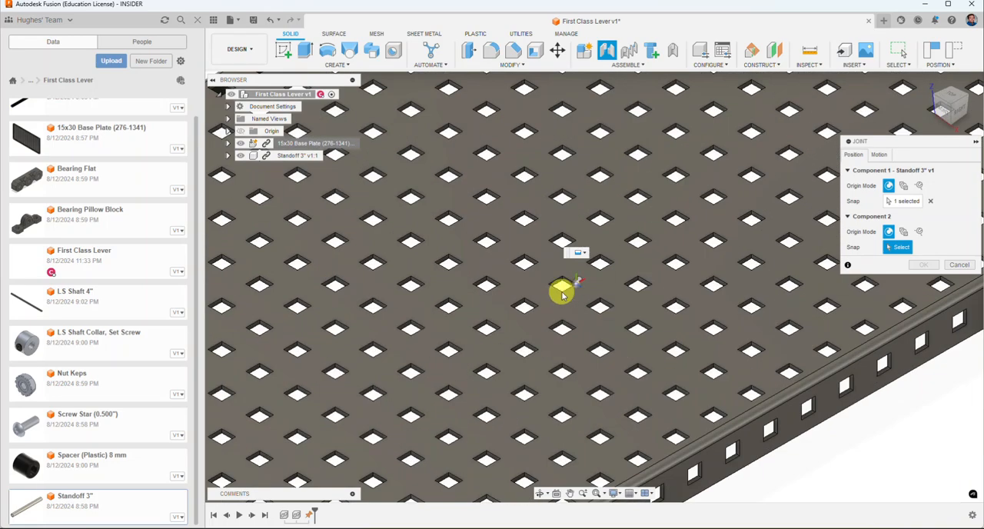
scroll(563, 293, up, 3)
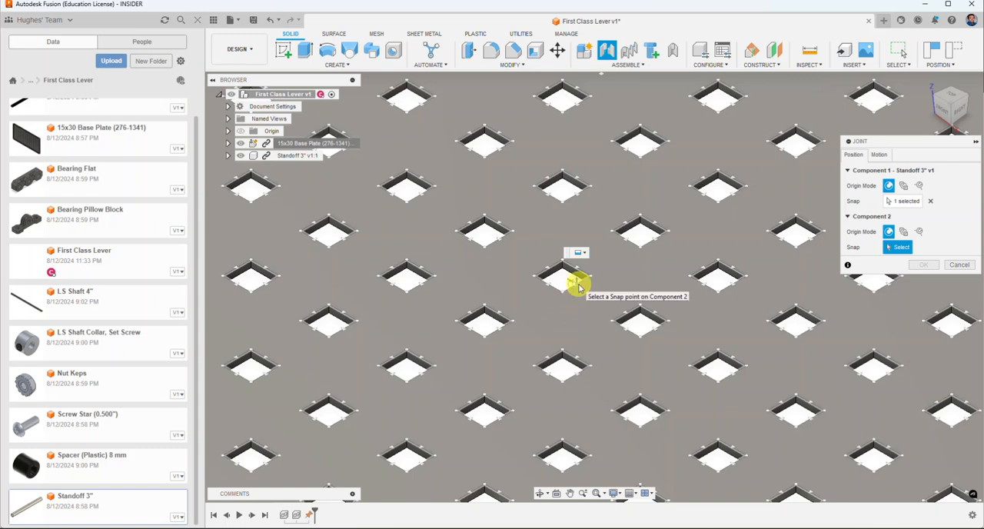
click(578, 284)
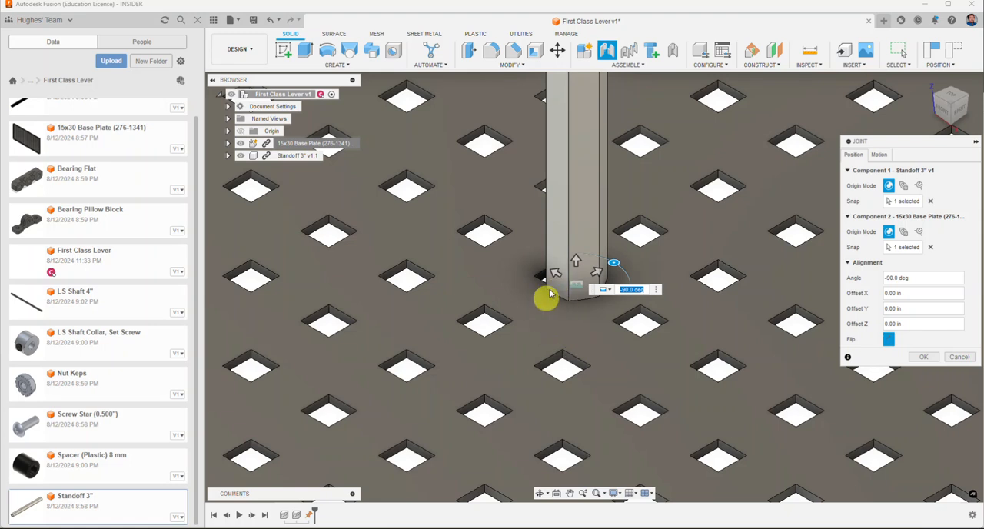
Step: Set the joint's Y offset to 0.10 in to center the standoff over the plate hole, check the alignment from below, and accept the joint
drag(556, 276, 541, 267)
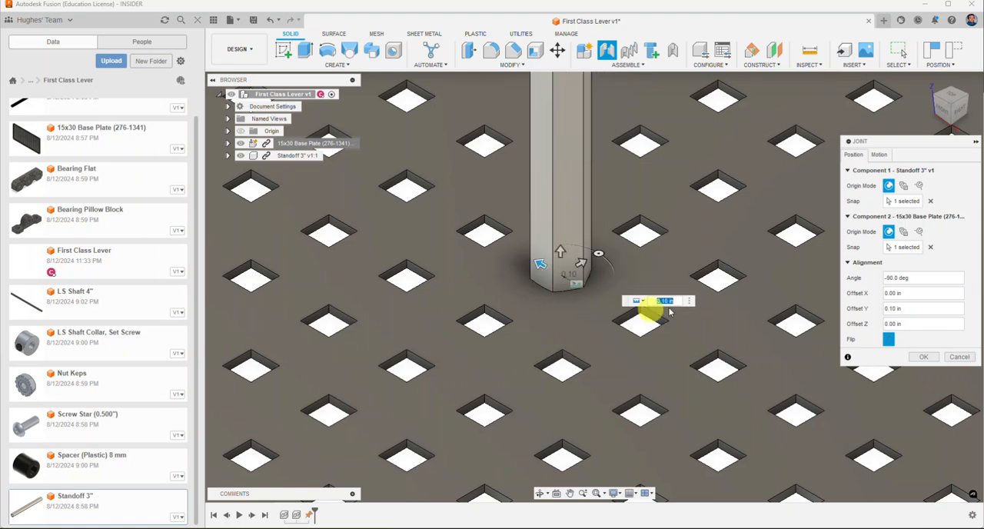
scroll(499, 315, down, 3)
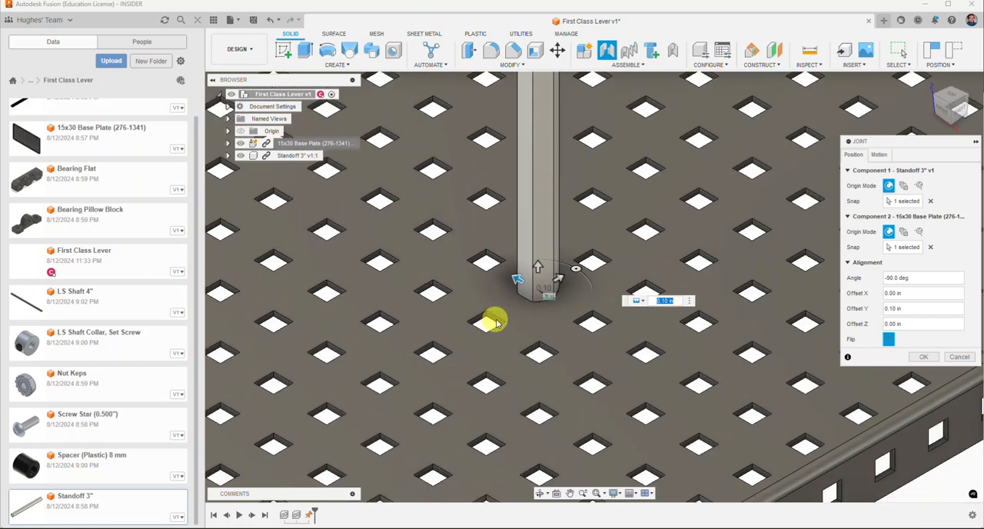
click(959, 104)
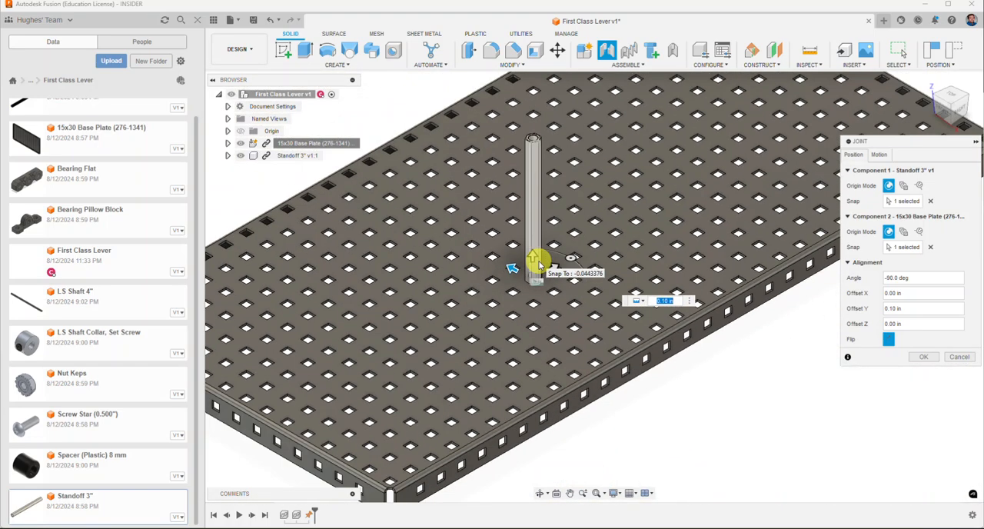
click(944, 114)
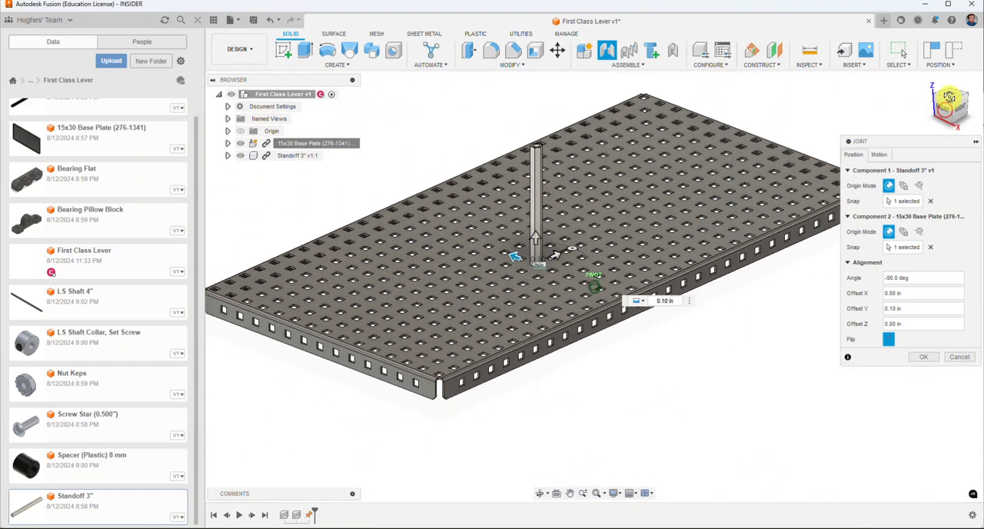
drag(957, 60, 955, 41)
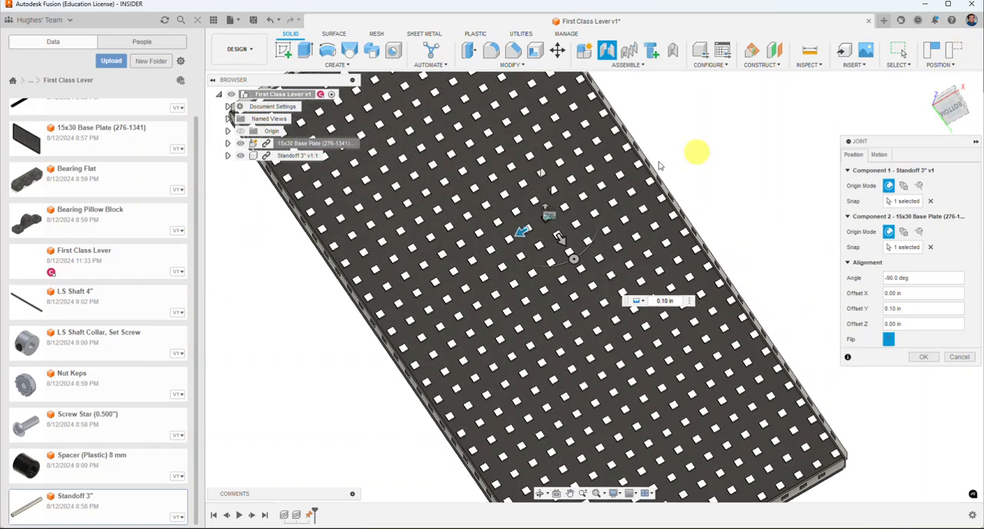
scroll(522, 197, up, 2)
scroll(570, 231, up, 2)
scroll(570, 230, up, 2)
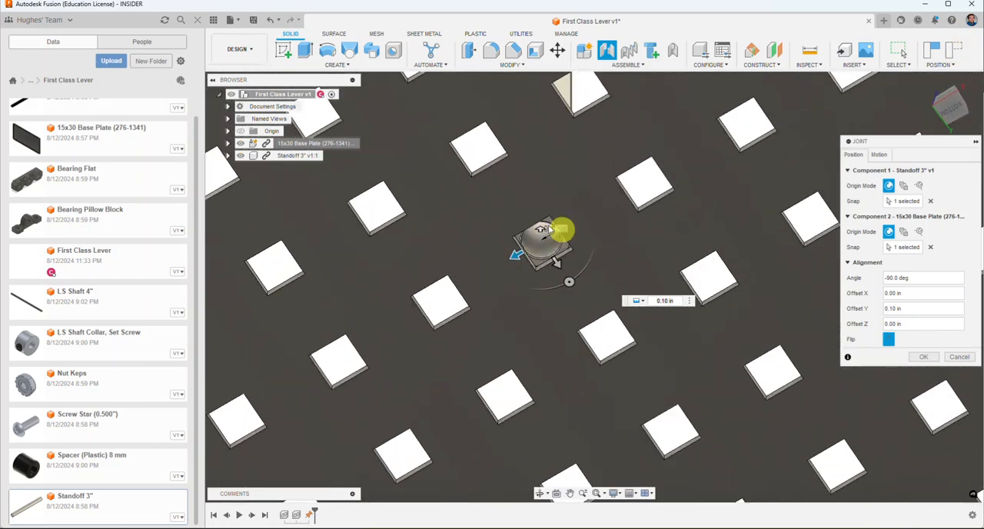
scroll(549, 277, down, 5)
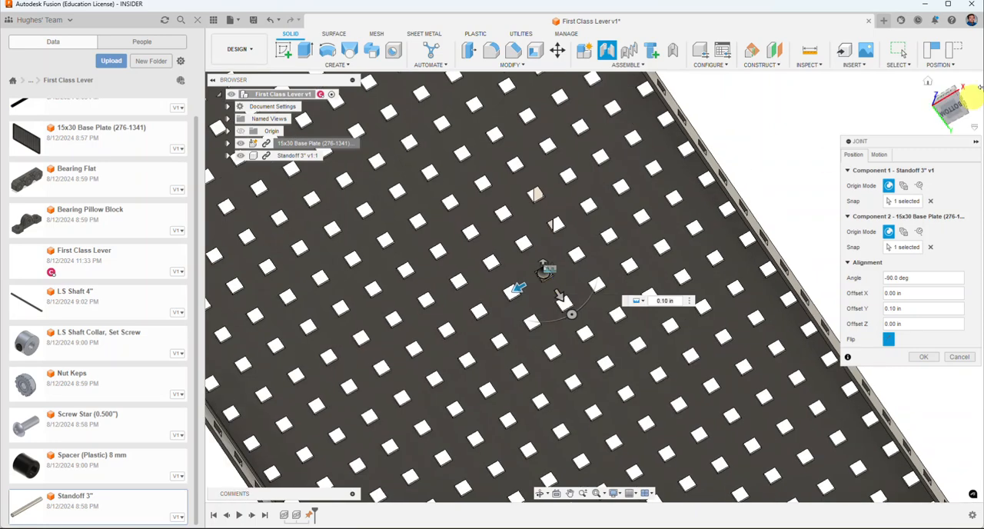
click(929, 81)
scroll(582, 362, up, 3)
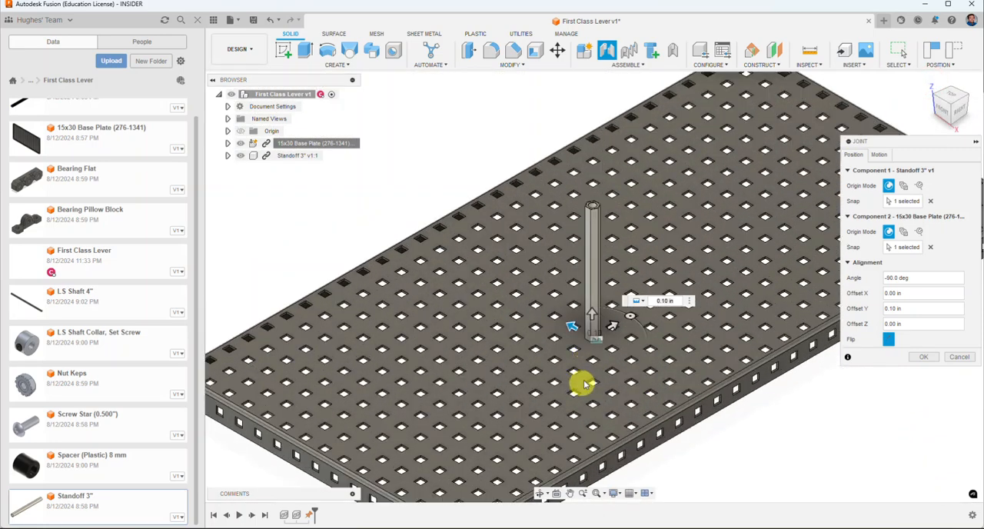
click(926, 359)
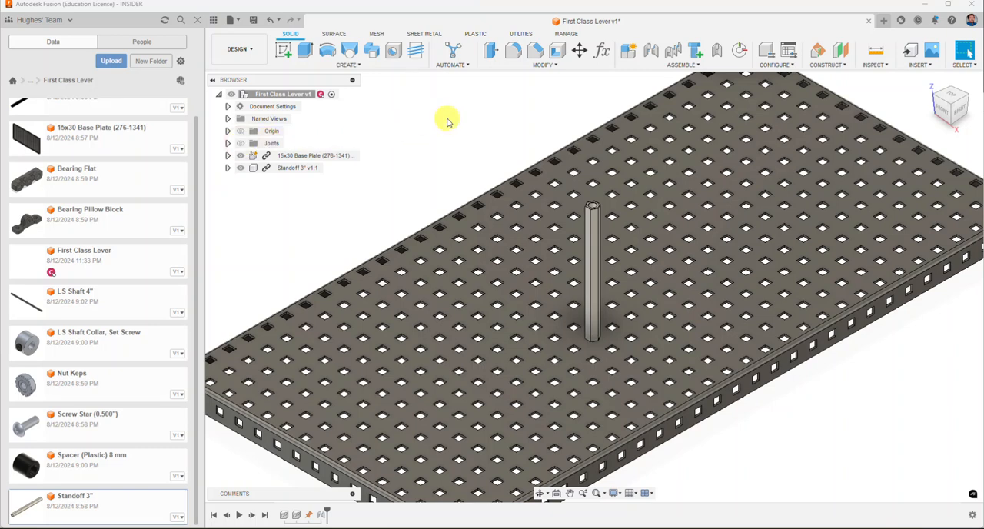
Step: Duplicate the standoff with its joint onto a hole-edge midpoint two holes away along the base plate's length
scroll(452, 149, down, 1)
middle_drag(453, 149, 449, 180)
scroll(450, 180, down, 1)
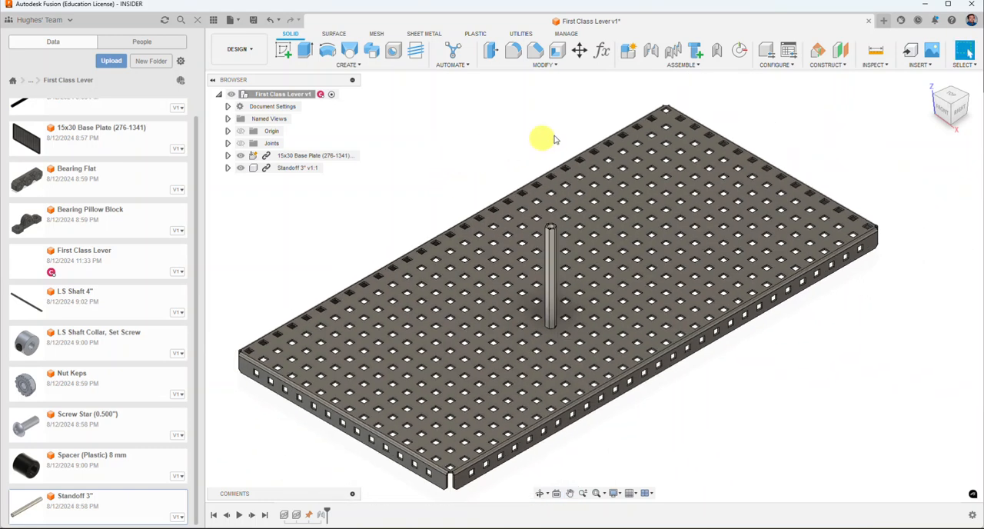
click(666, 66)
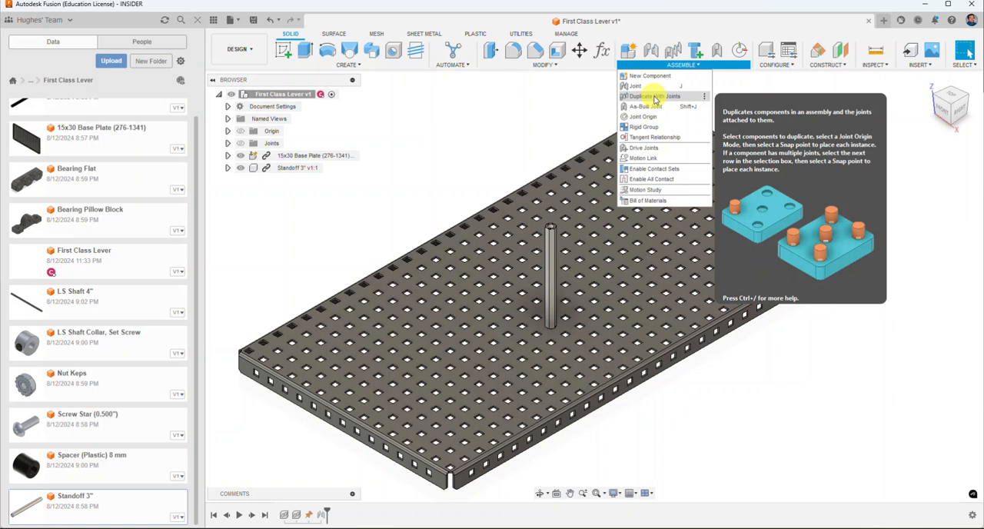
click(654, 98)
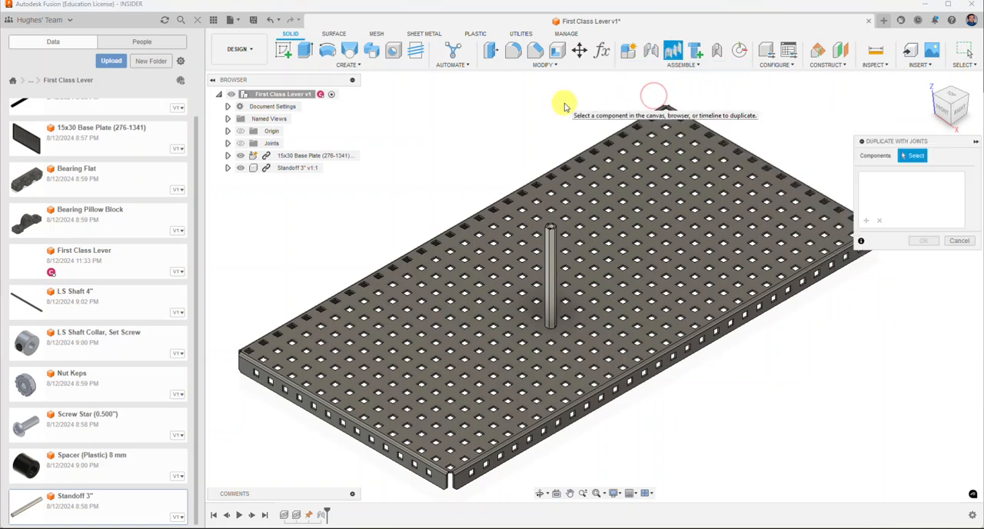
click(913, 157)
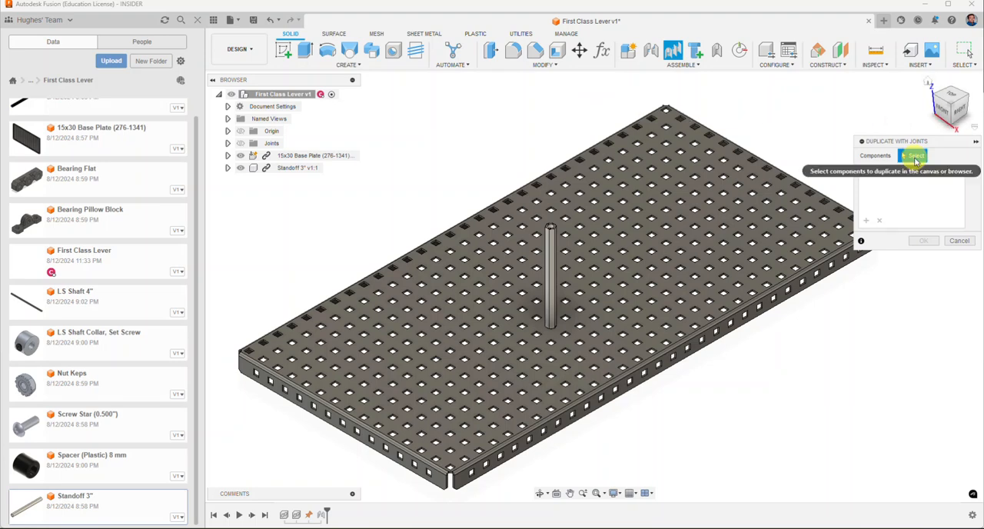
click(550, 250)
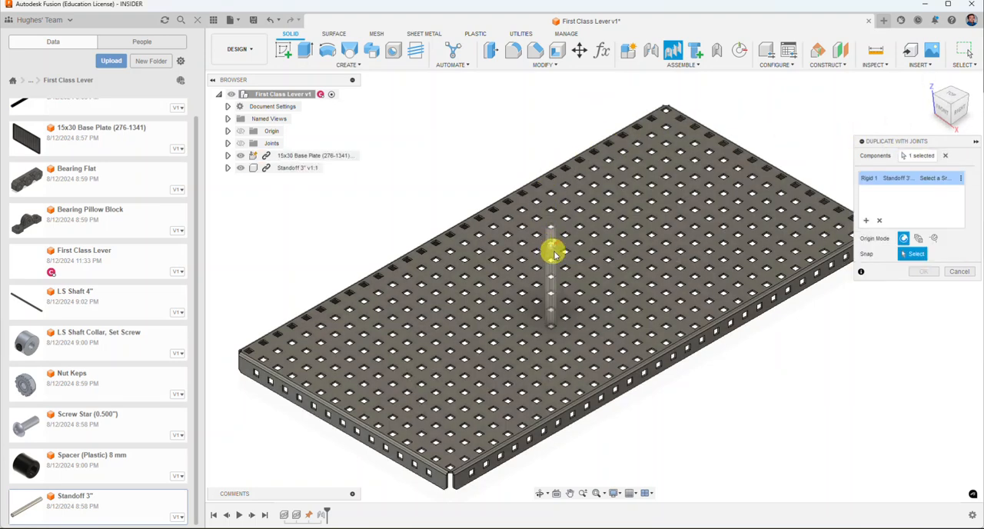
click(912, 254)
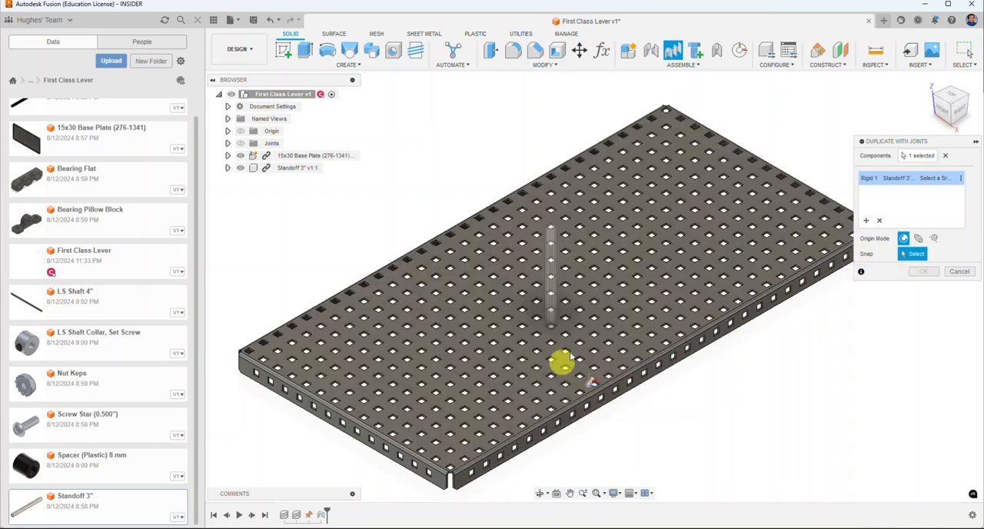
scroll(566, 321, up, 10)
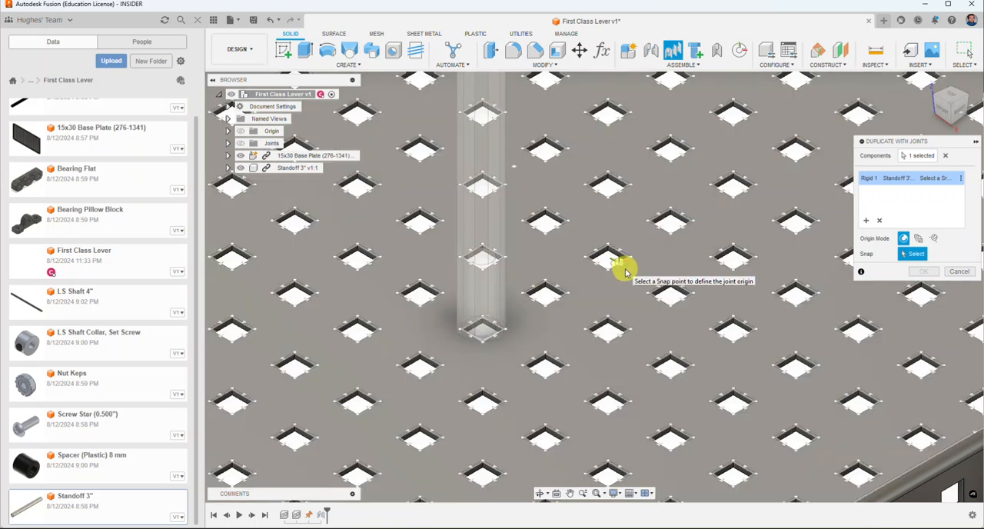
click(625, 271)
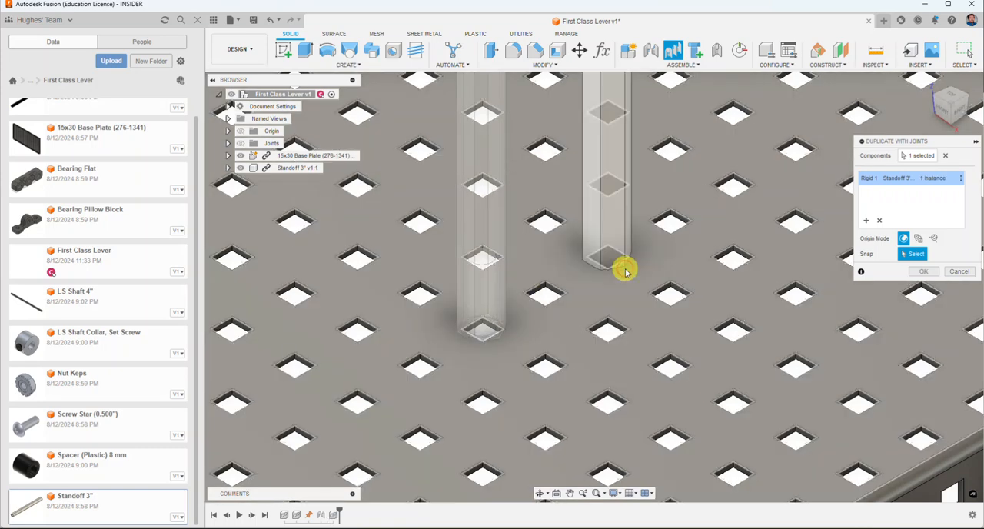
scroll(618, 301, down, 5)
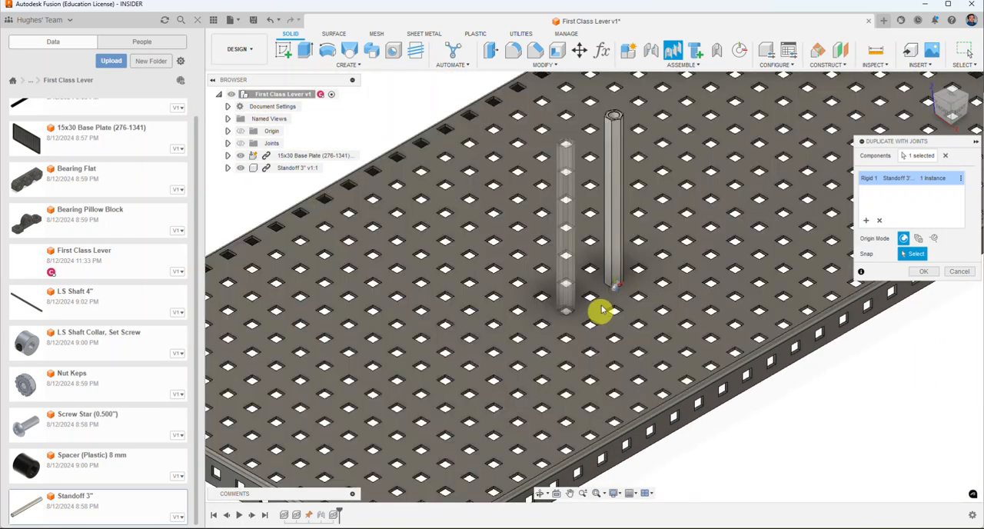
click(611, 295)
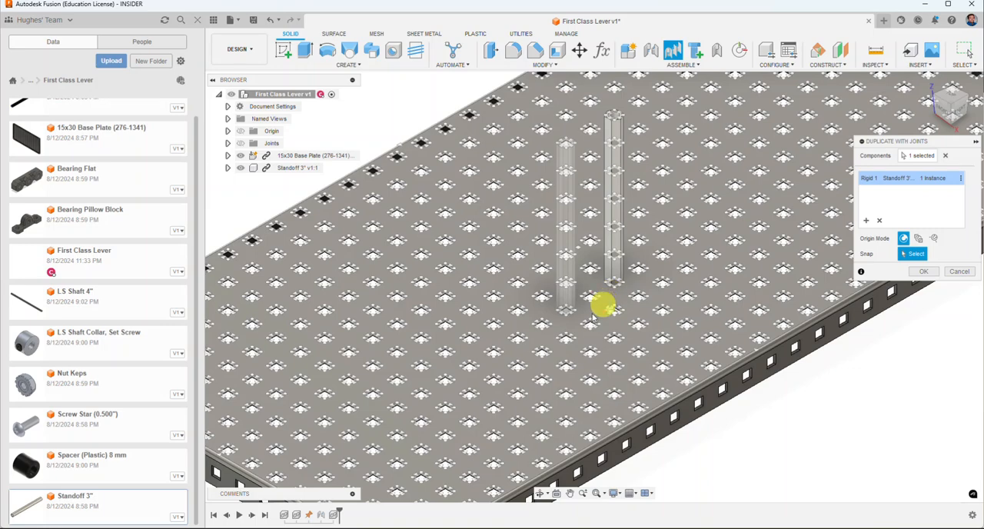
Step: Place two more standoff copies five holes across the plate's width as a matching second pair, accept the duplicates, and review the joints list
middle_drag(393, 103, 457, 151)
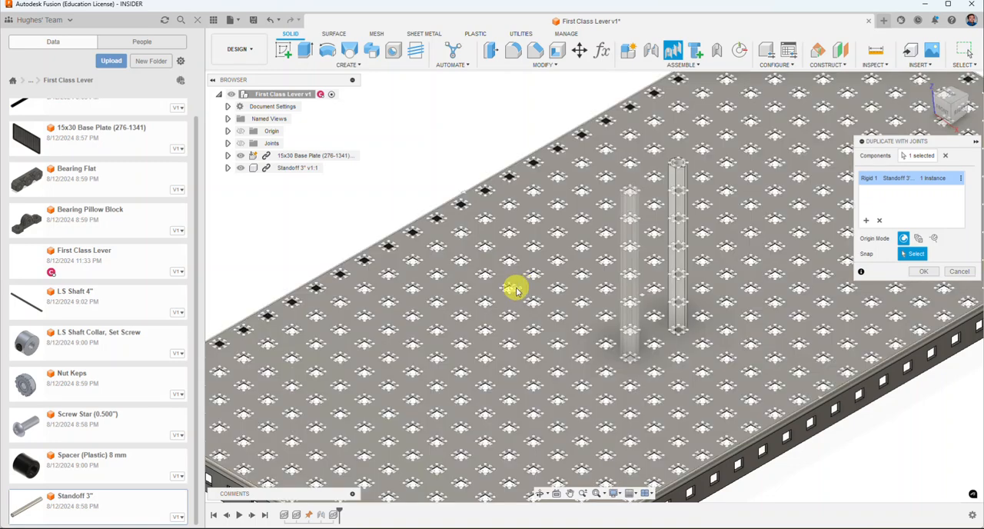
scroll(521, 292, up, 6)
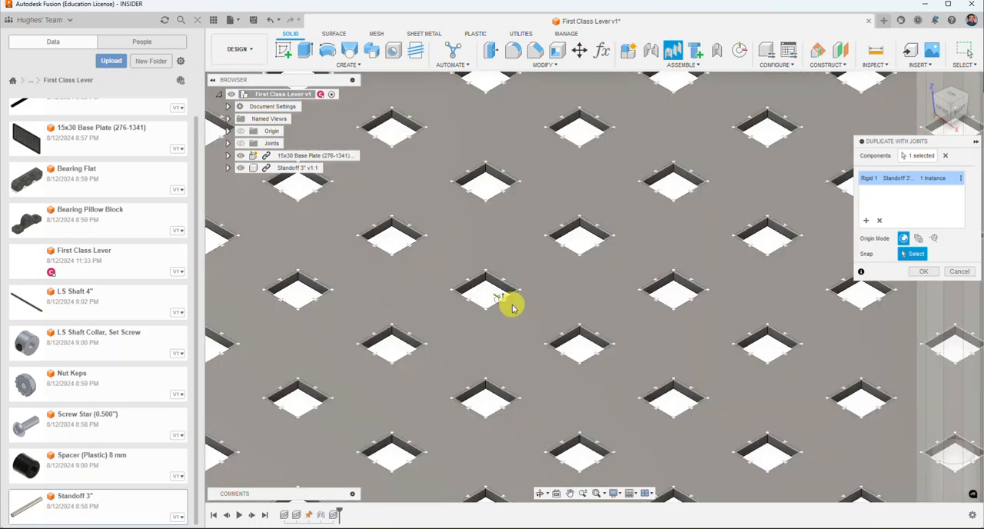
click(511, 307)
scroll(512, 308, down, 5)
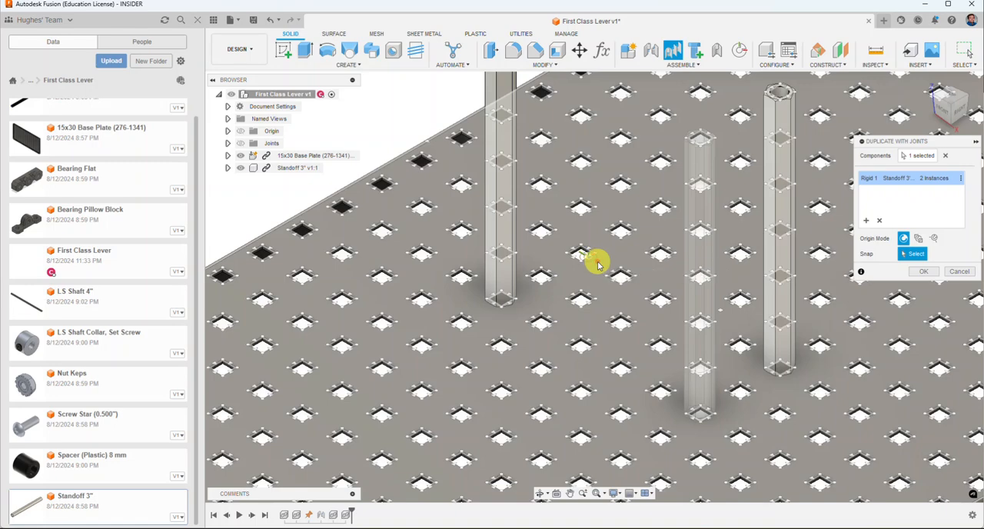
click(595, 261)
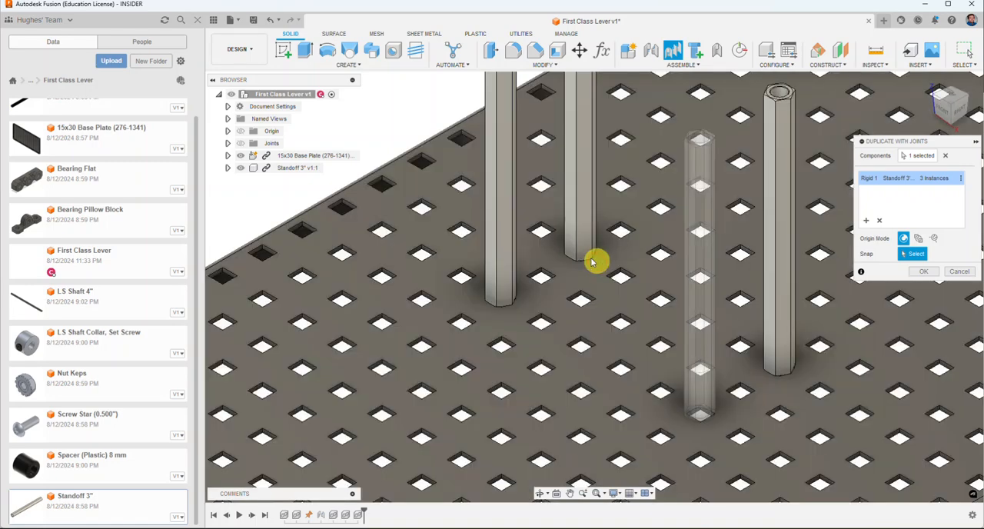
scroll(548, 318, down, 6)
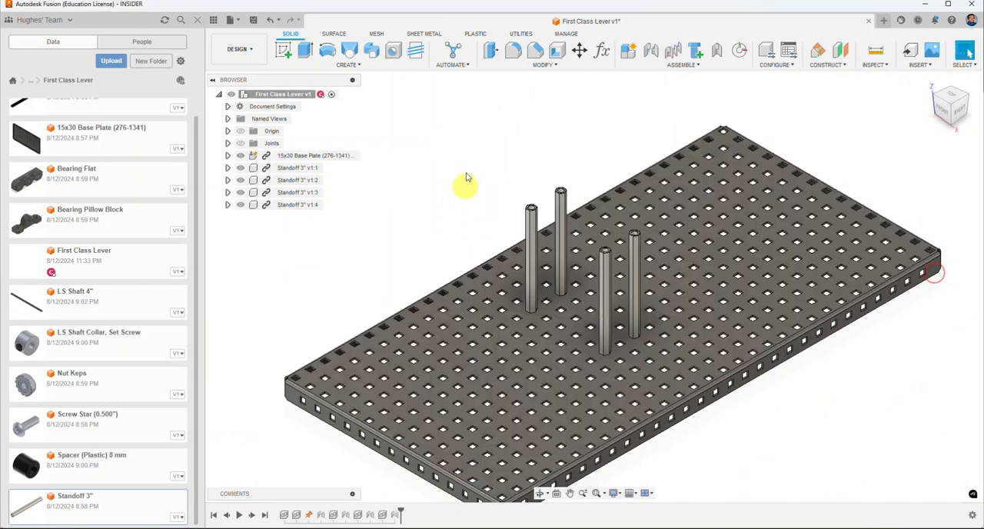
click(228, 143)
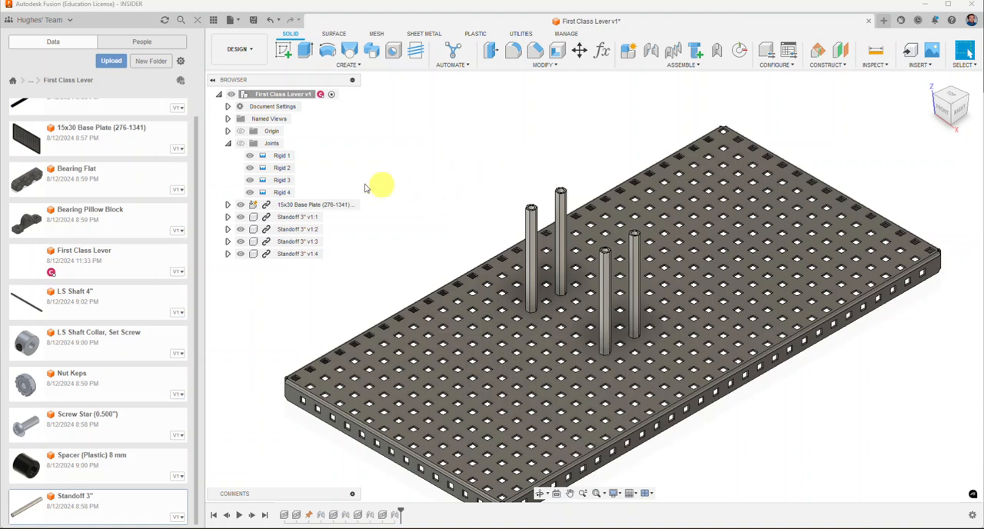
click(229, 144)
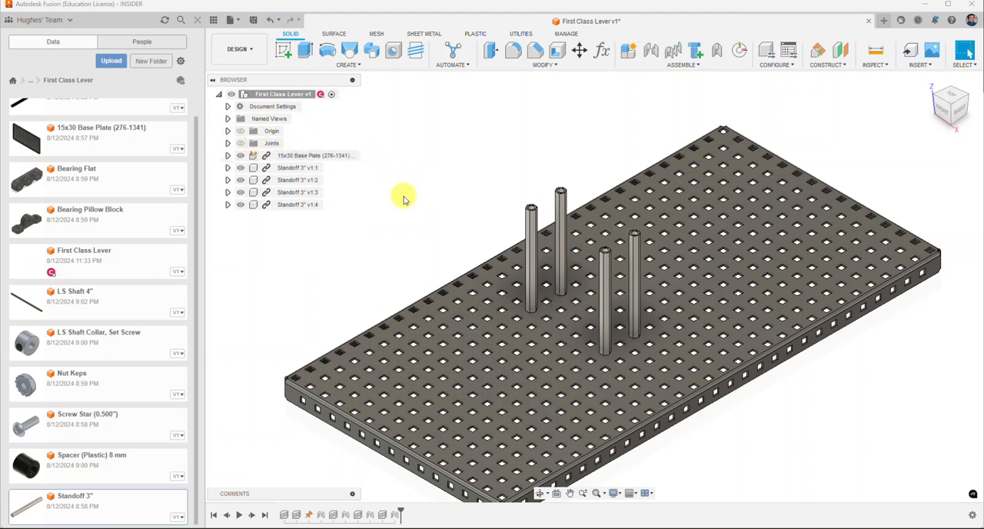
Step: Insert the Bearing Pillow Block into the design and raise it above the standoffs
right_click(90, 217)
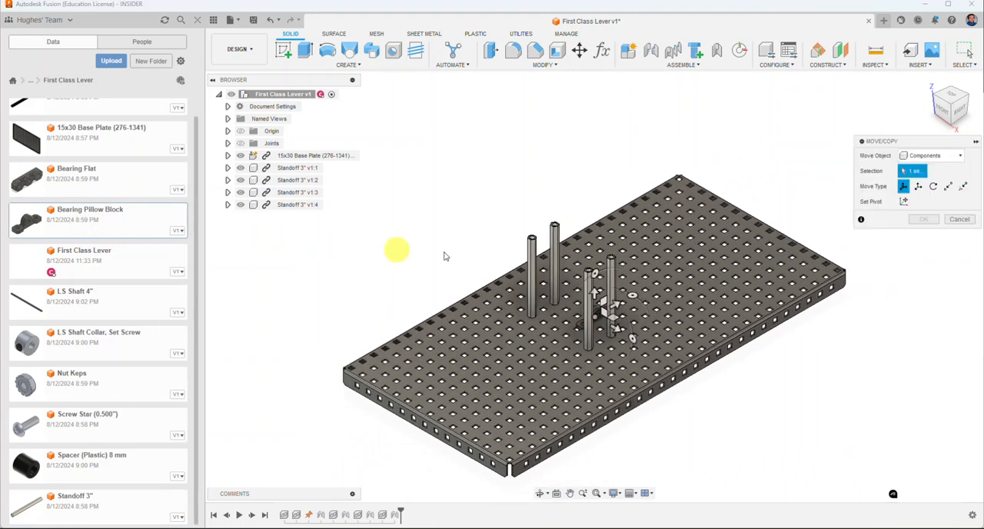
drag(593, 305, 606, 175)
click(925, 327)
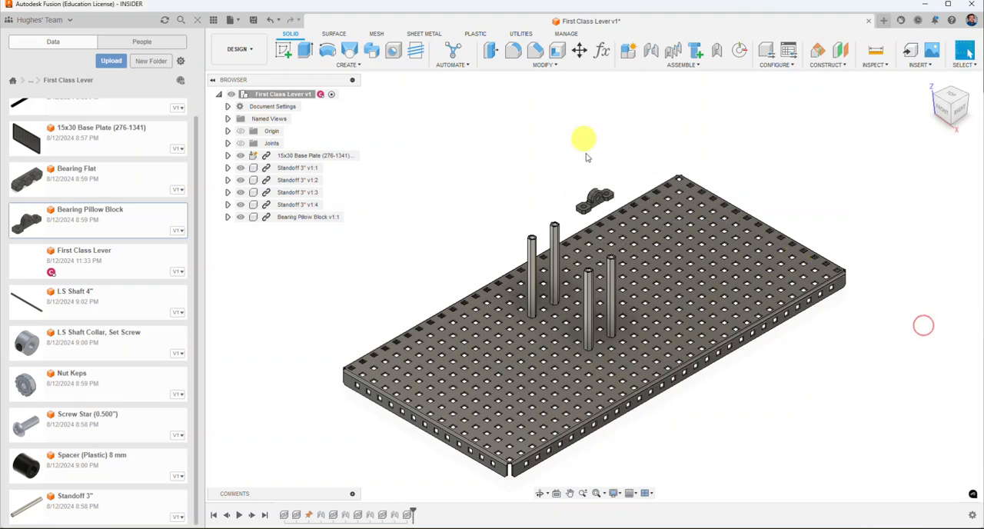
Step: Joint the center of an end hole on the pillow block's underside to the top center of the original standoff
scroll(596, 180, up, 4)
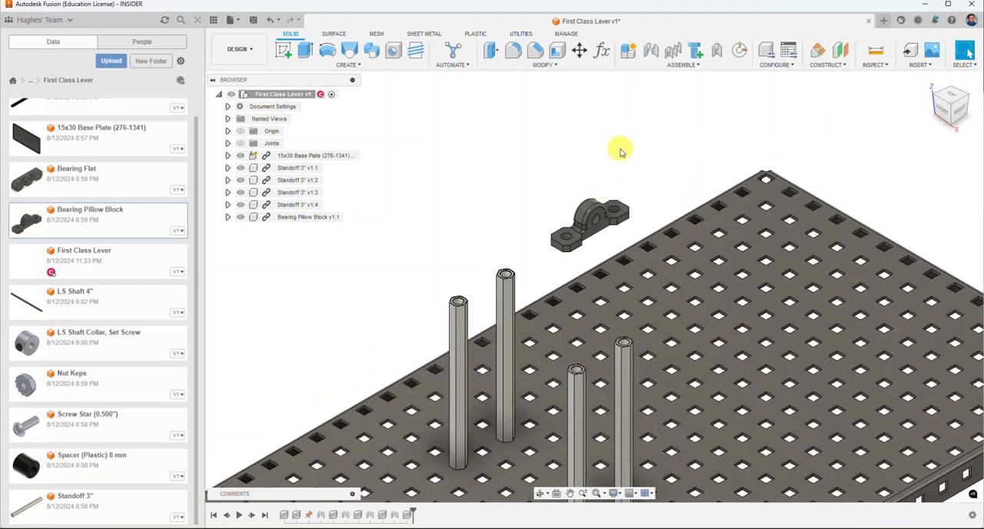
shift+middle_drag(615, 152, 620, 99)
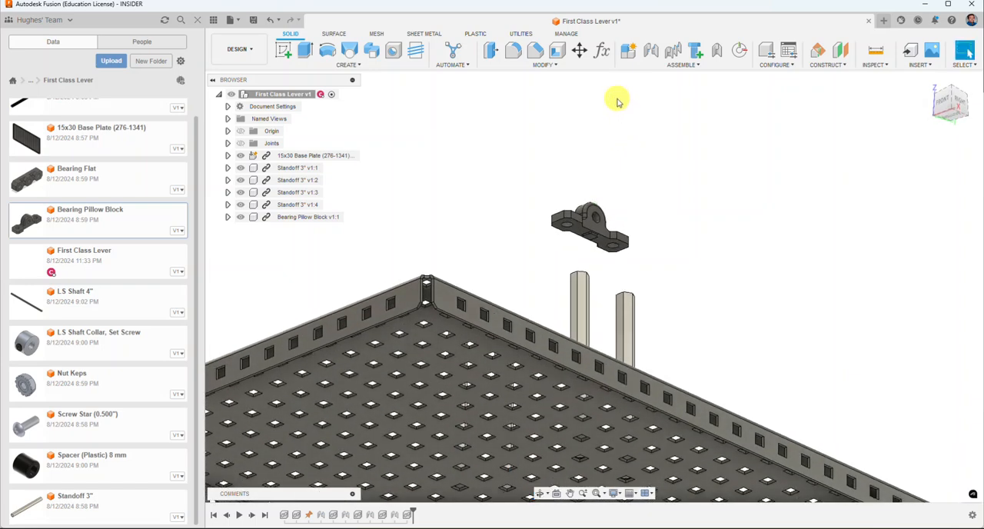
click(650, 53)
scroll(584, 195, up, 5)
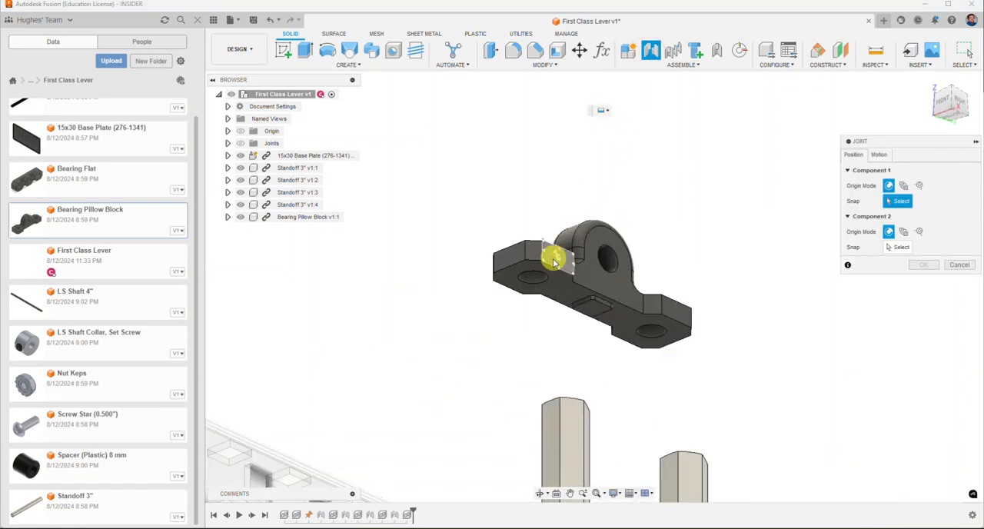
scroll(545, 278, up, 5)
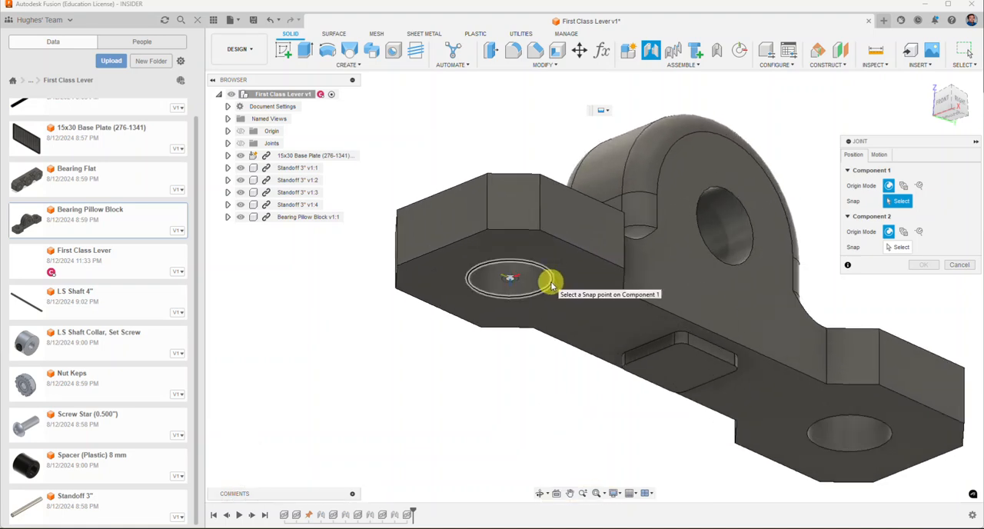
click(550, 284)
scroll(550, 283, down, 8)
shift+middle_drag(567, 210, 534, 176)
scroll(561, 329, up, 7)
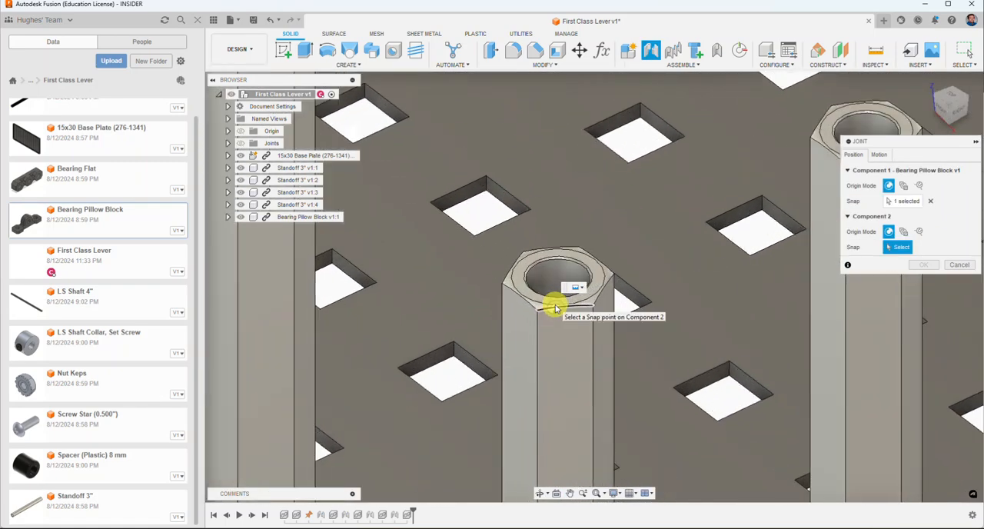
click(513, 287)
scroll(484, 338, down, 5)
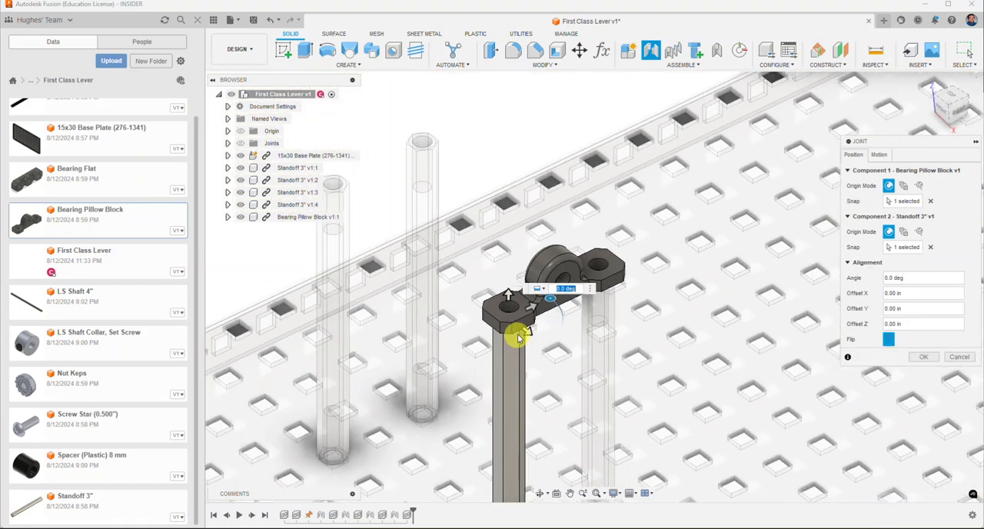
Step: Test the joint's Flip option, restore the pillow block's upright orientation spanning both standoffs, and accept the joint
click(888, 341)
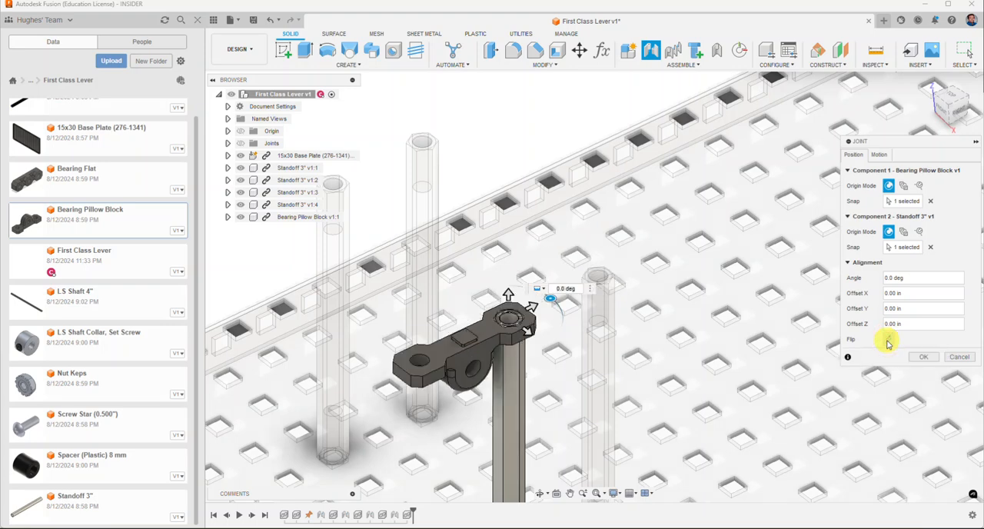
click(887, 341)
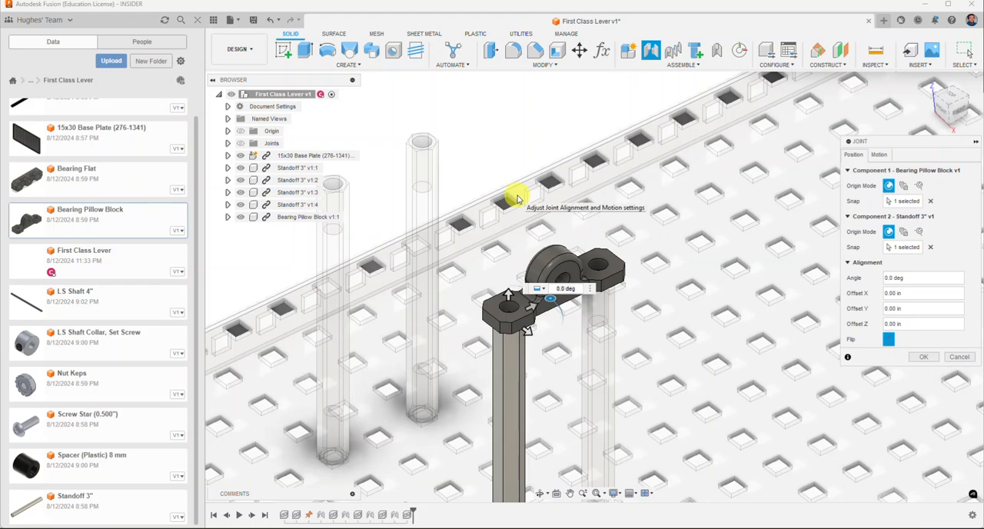
shift+middle_drag(502, 180, 557, 196)
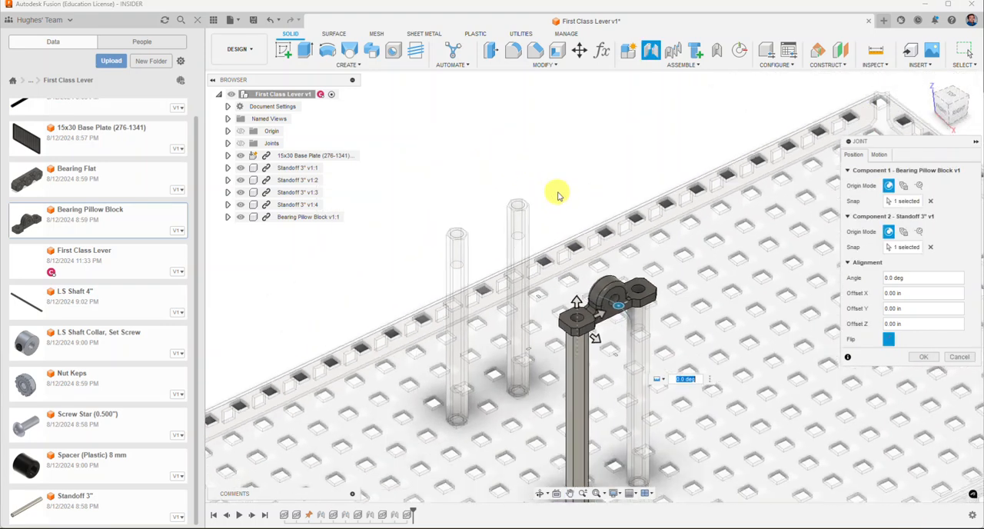
click(927, 359)
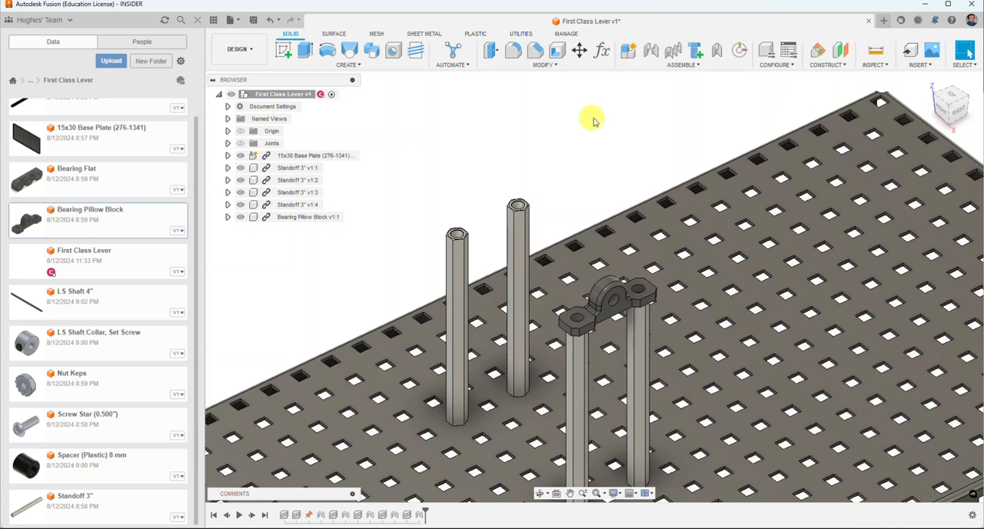
Step: Duplicate the pillow block with its joint onto the top of the corresponding standoff in the second pair, and accept it
click(675, 66)
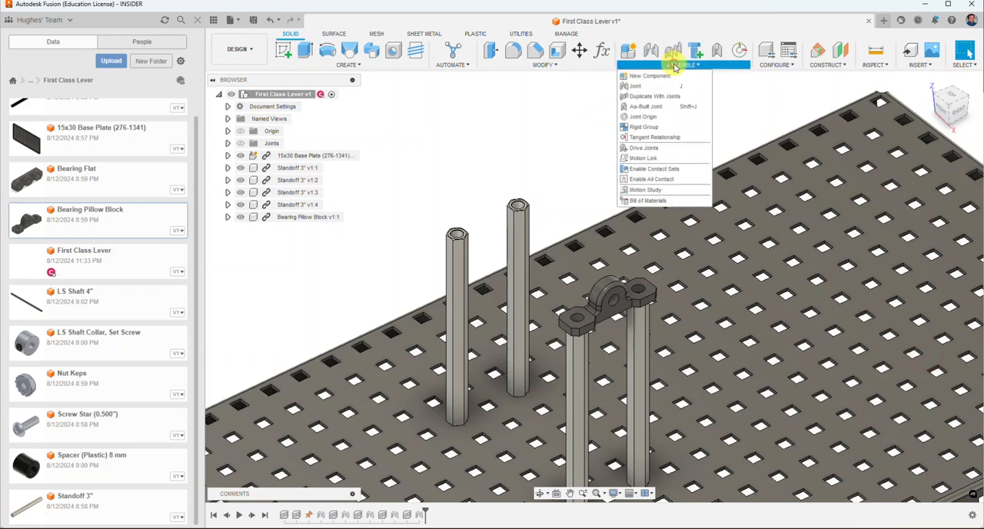
click(654, 96)
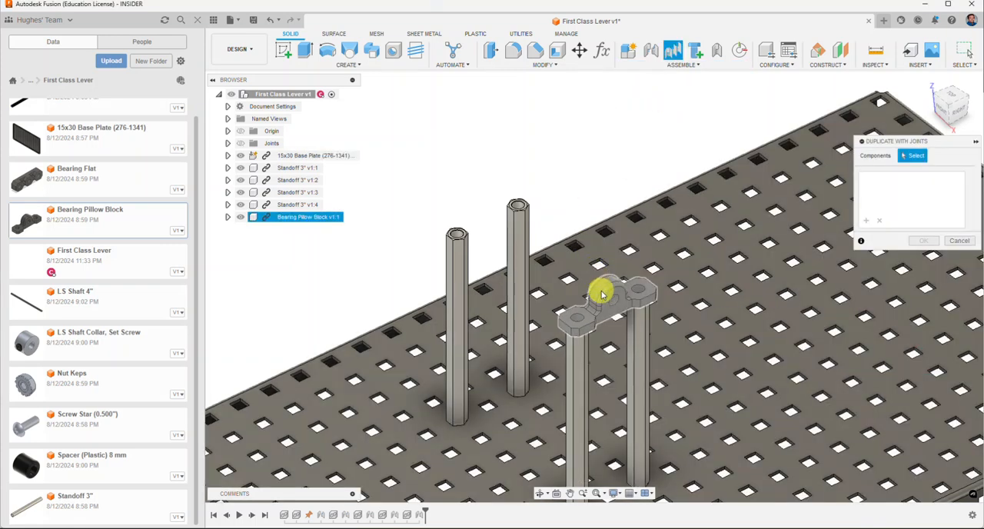
click(599, 286)
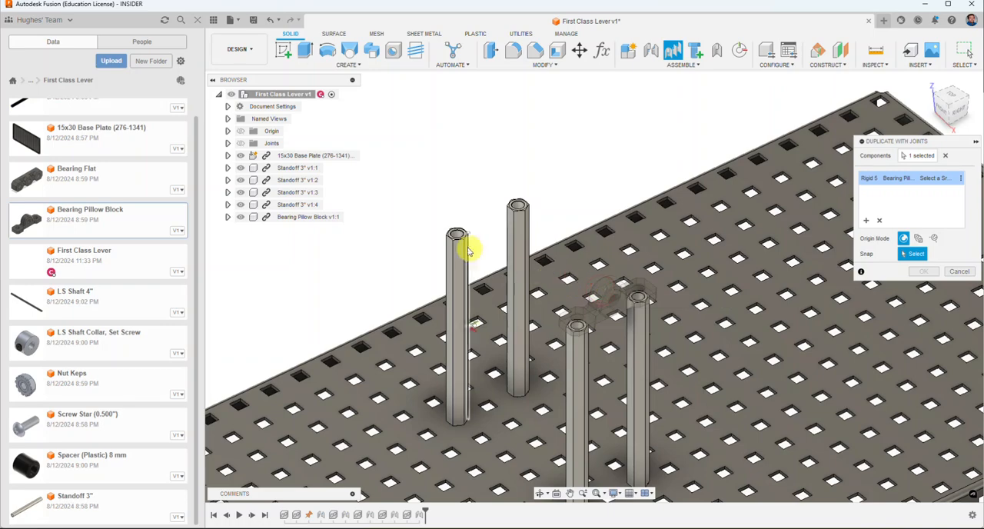
scroll(448, 234, up, 5)
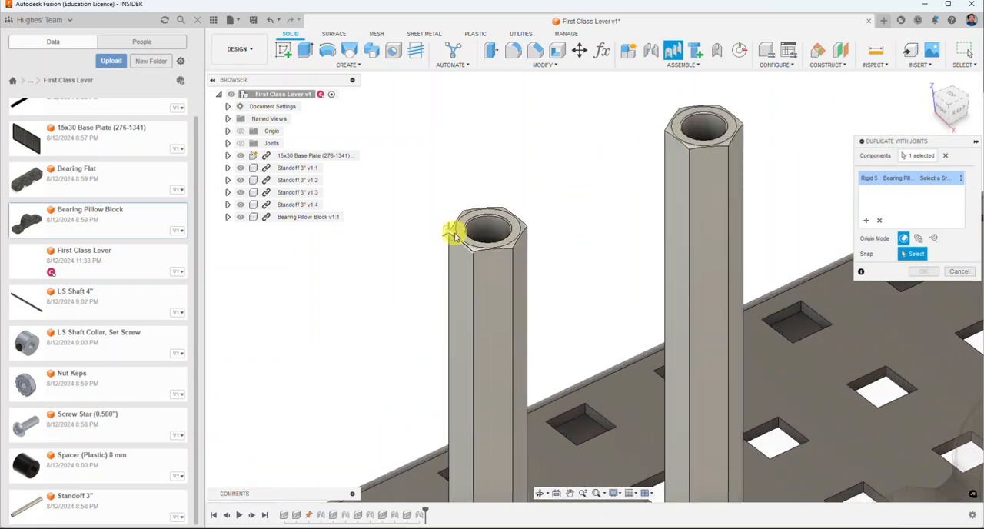
click(454, 234)
scroll(455, 235, down, 5)
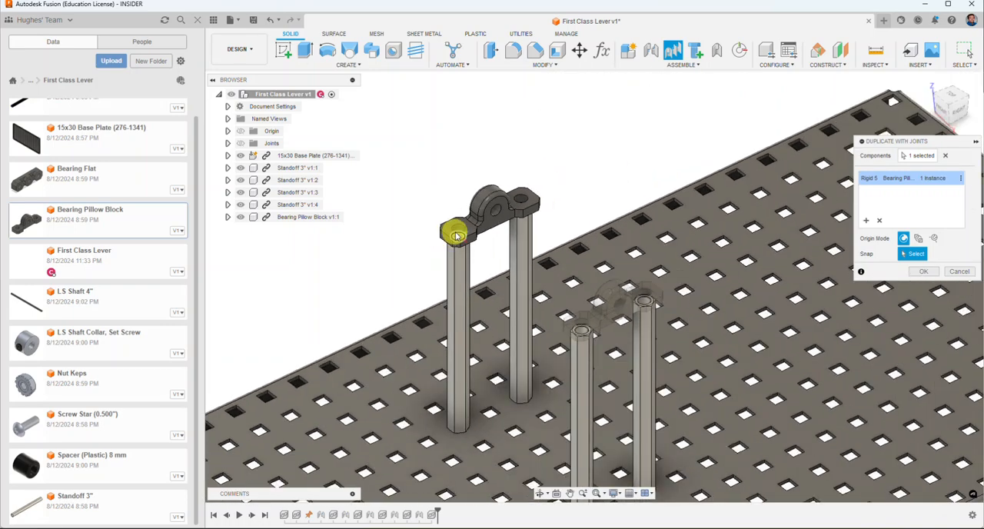
scroll(461, 238, down, 3)
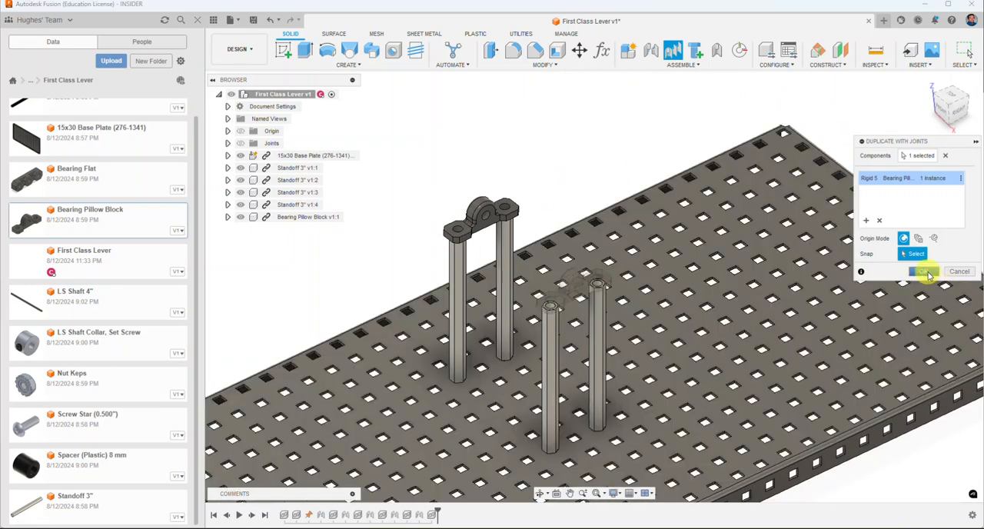
click(923, 270)
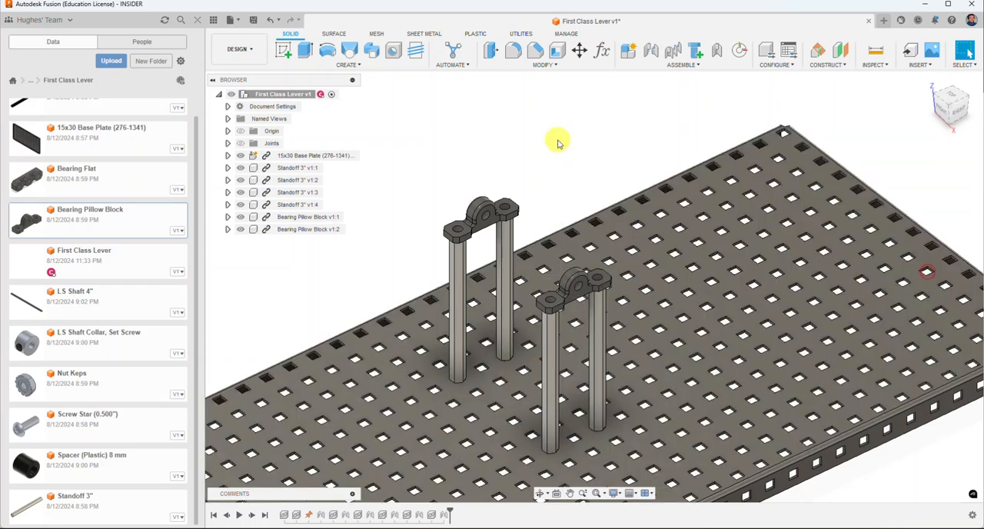
Step: Insert the Screw Star (0.500"), raise it above the pillow blocks, and rotate it 90 degrees about X
middle_drag(543, 154, 620, 118)
scroll(619, 119, down, 2)
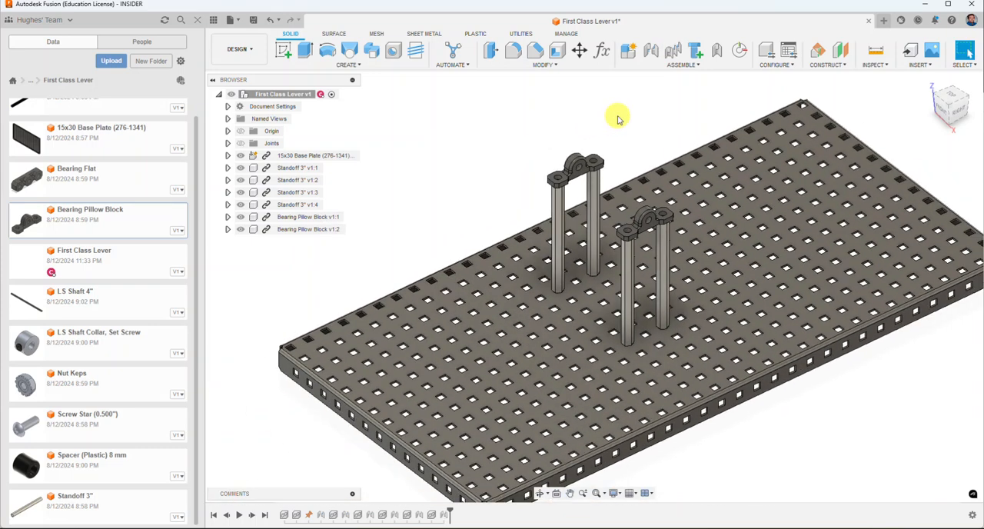
right_click(76, 425)
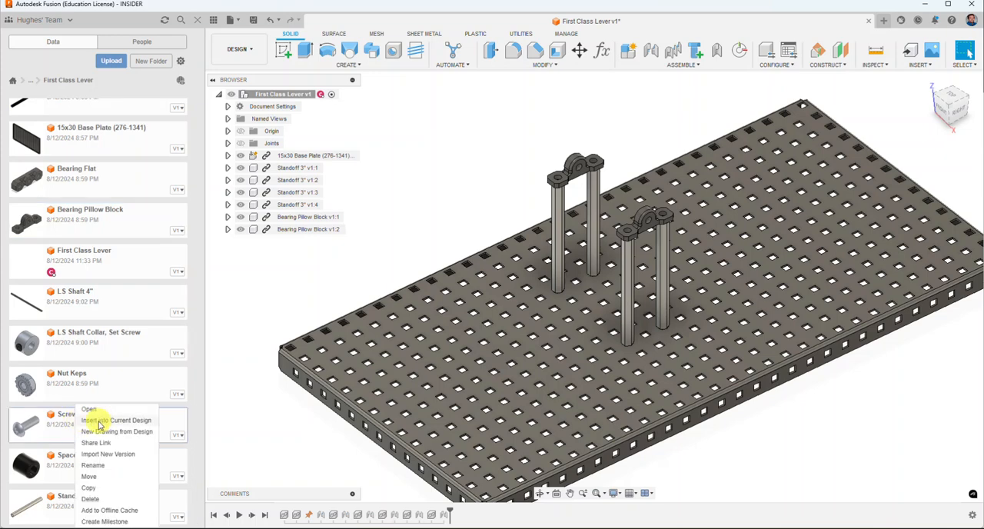
click(107, 421)
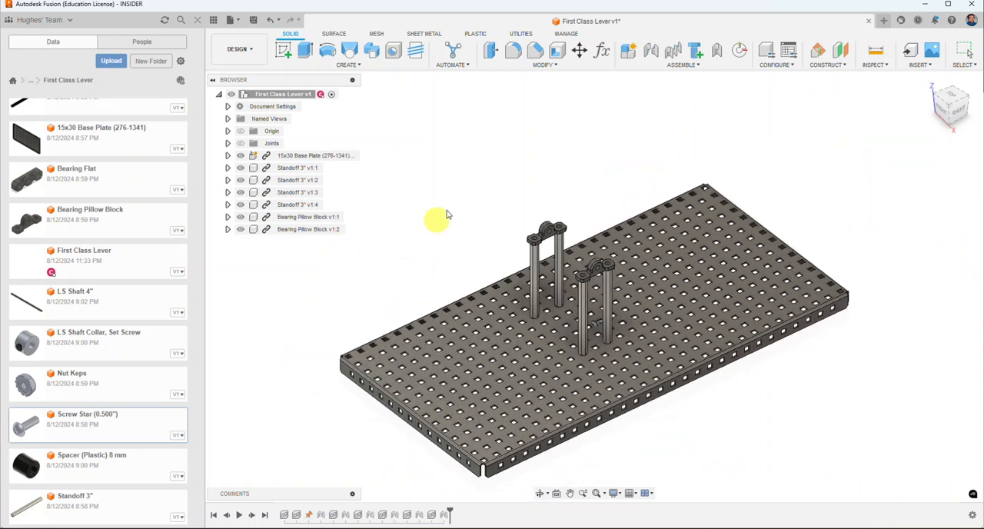
drag(599, 327, 577, 192)
scroll(576, 192, up, 4)
scroll(575, 192, up, 2)
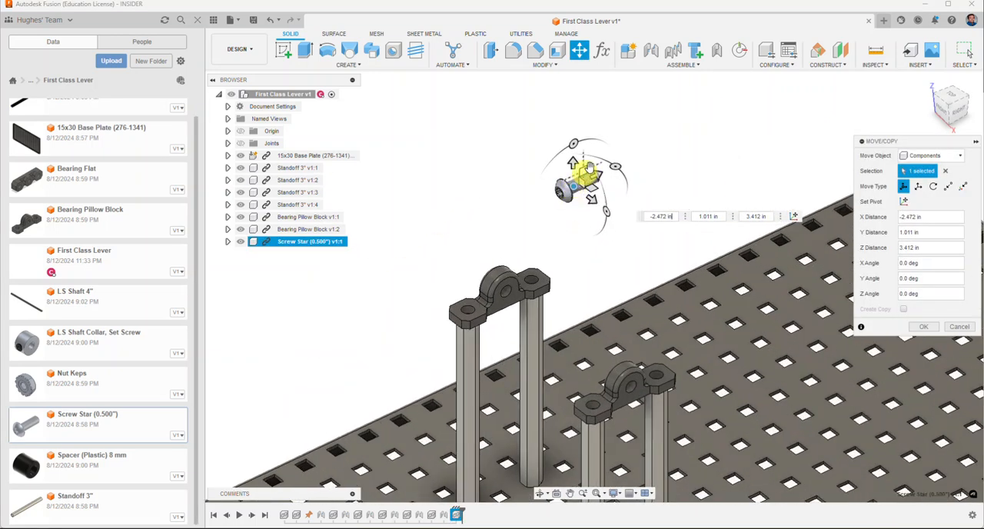
drag(575, 152, 537, 206)
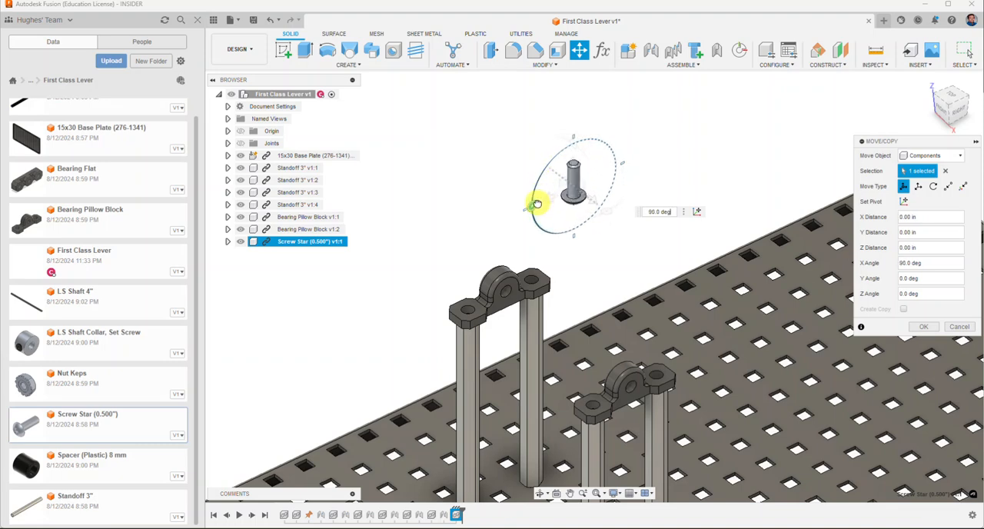
click(916, 327)
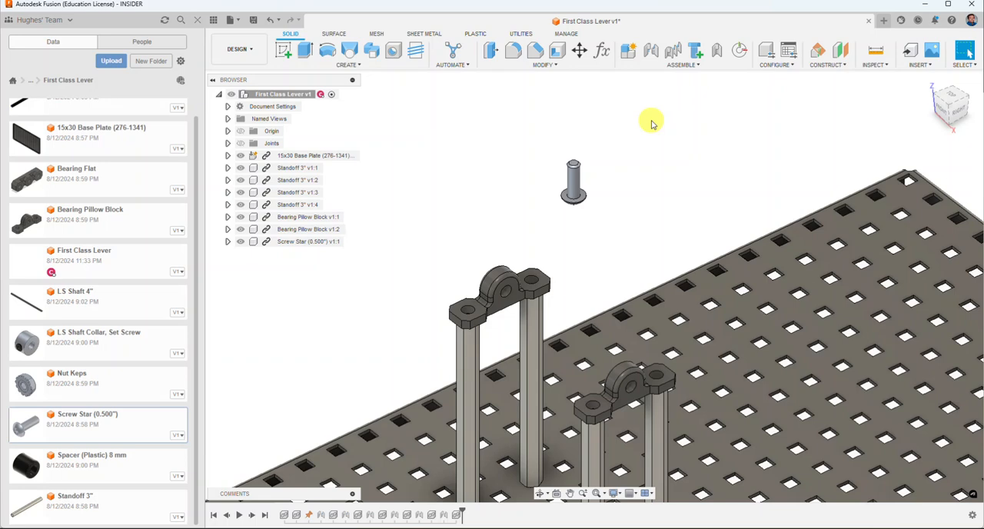
Step: Joint the center of the screw head's underside to the top center of a pillow block's rear end hole
click(650, 50)
scroll(587, 225, up, 2)
scroll(584, 219, up, 3)
scroll(571, 221, down, 2)
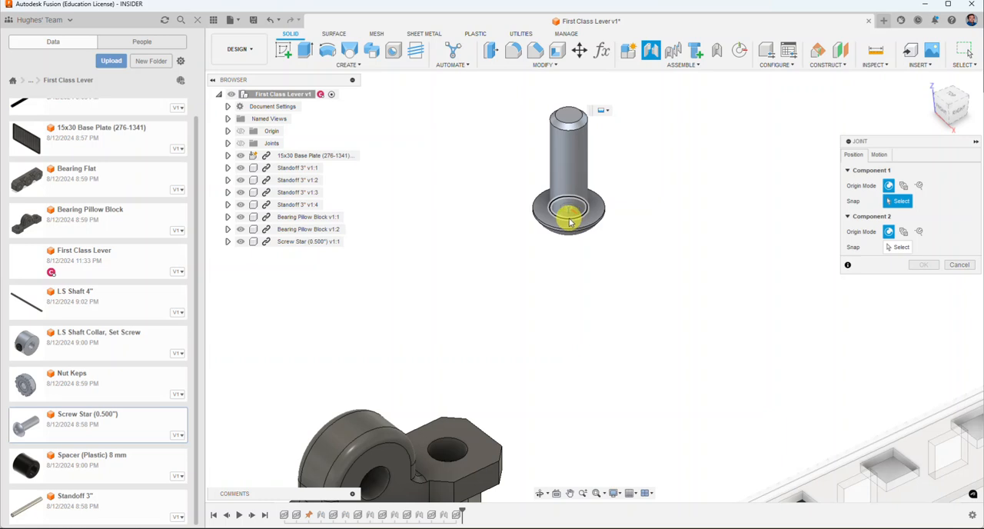
click(570, 222)
scroll(575, 218, down, 2)
scroll(538, 294, up, 4)
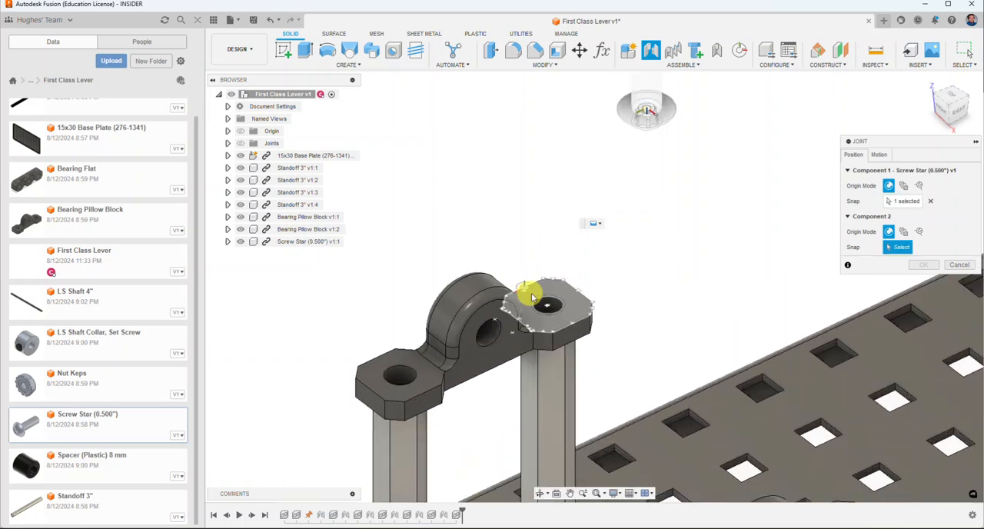
click(536, 299)
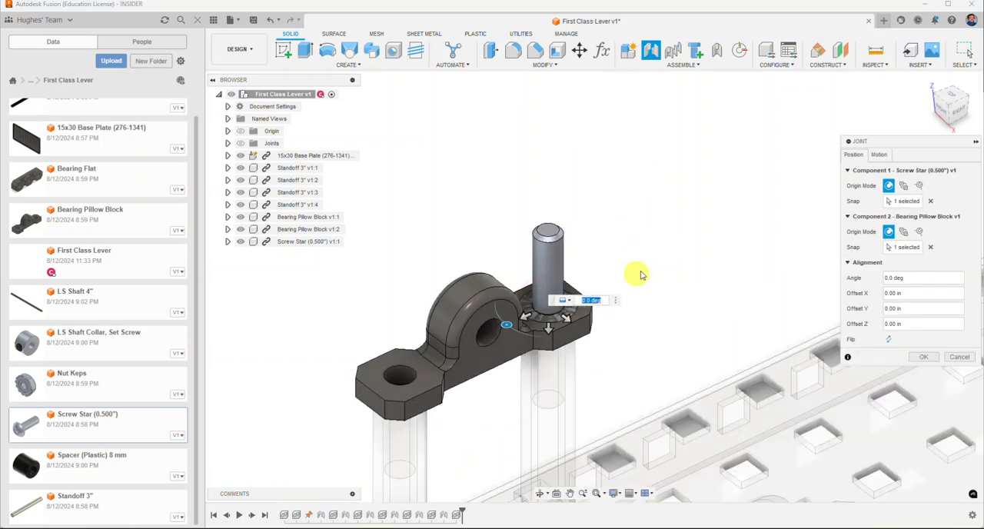
Step: Flip the screw so its shaft points down through the pillow block into the standoff, and accept the joint
click(889, 340)
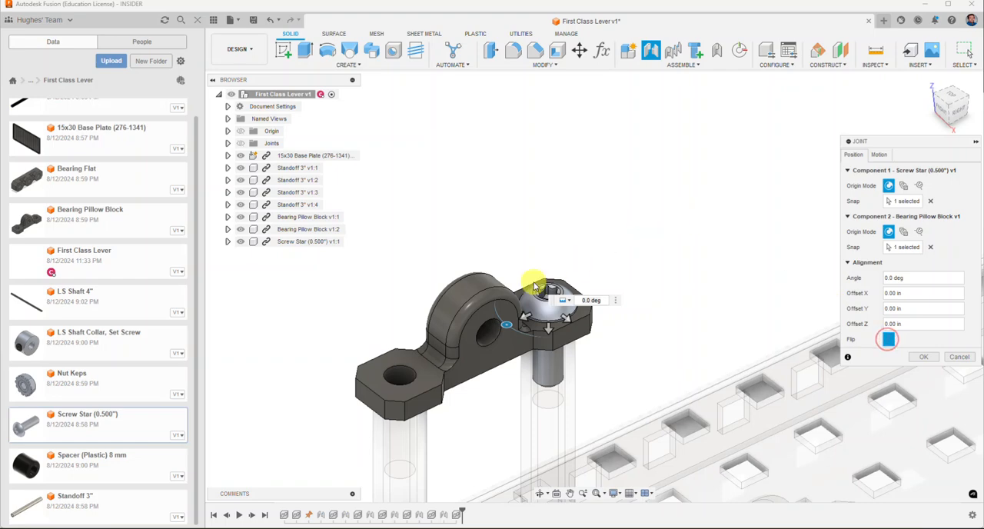
middle_drag(684, 248, 655, 163)
scroll(655, 163, down, 3)
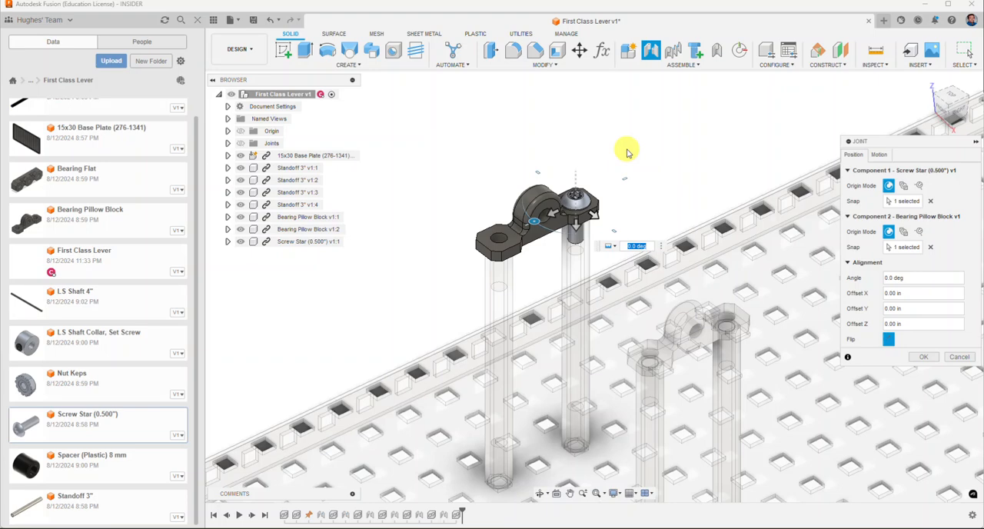
click(925, 357)
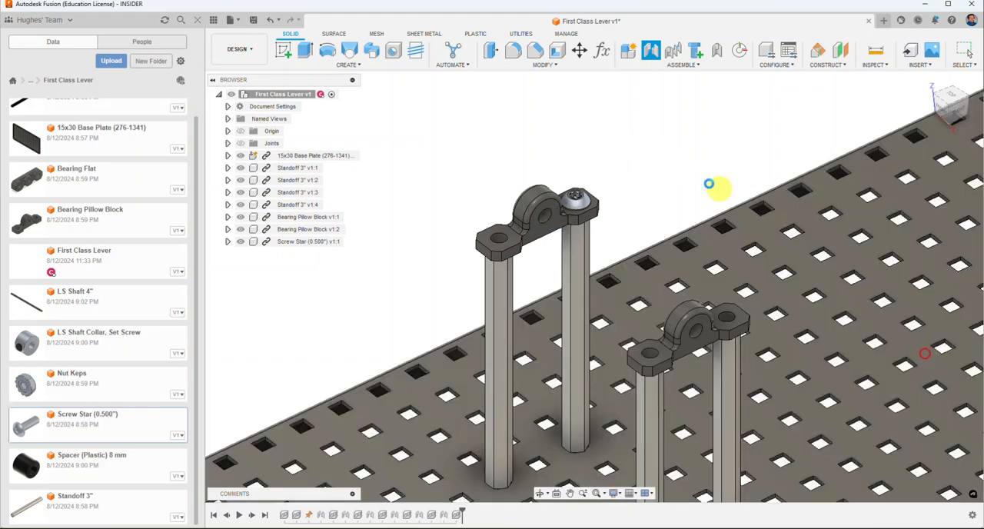
Step: Duplicate the screw with its joint onto the three remaining end holes of the two bearing pillow blocks
click(676, 64)
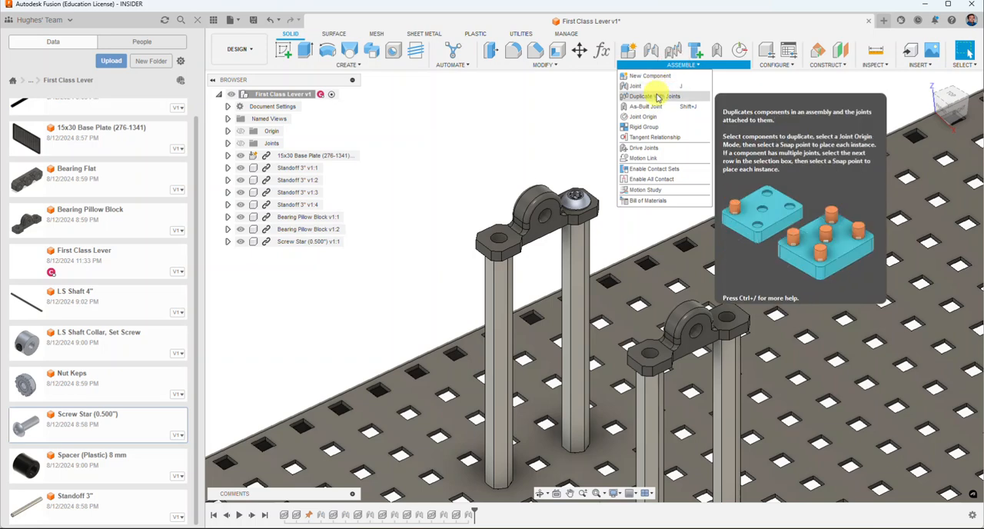
click(657, 98)
click(582, 199)
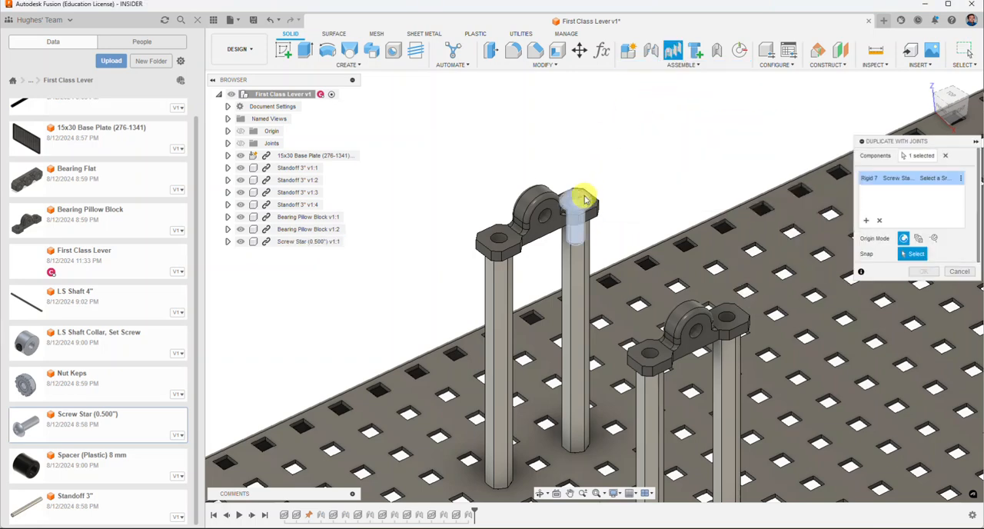
click(505, 247)
click(497, 243)
scroll(607, 299, up, 5)
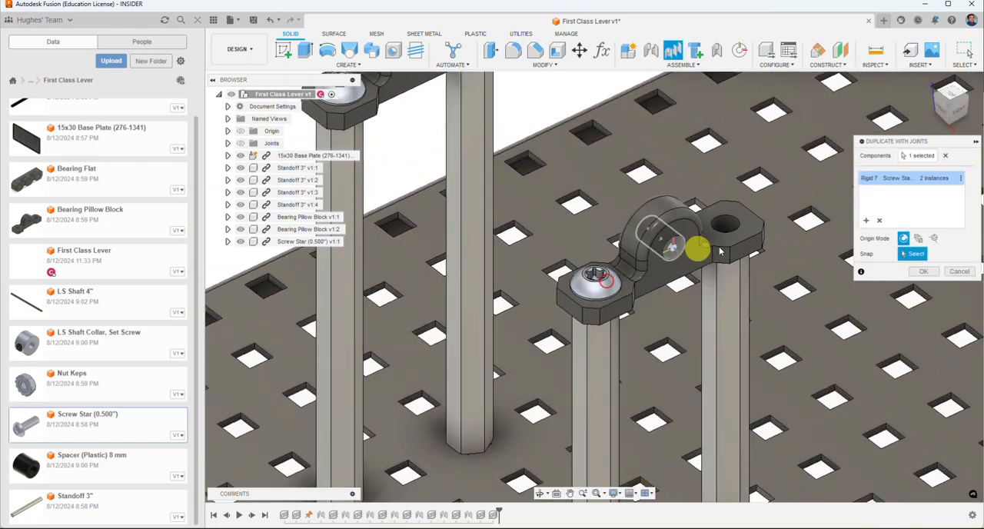
click(736, 224)
scroll(533, 244, down, 10)
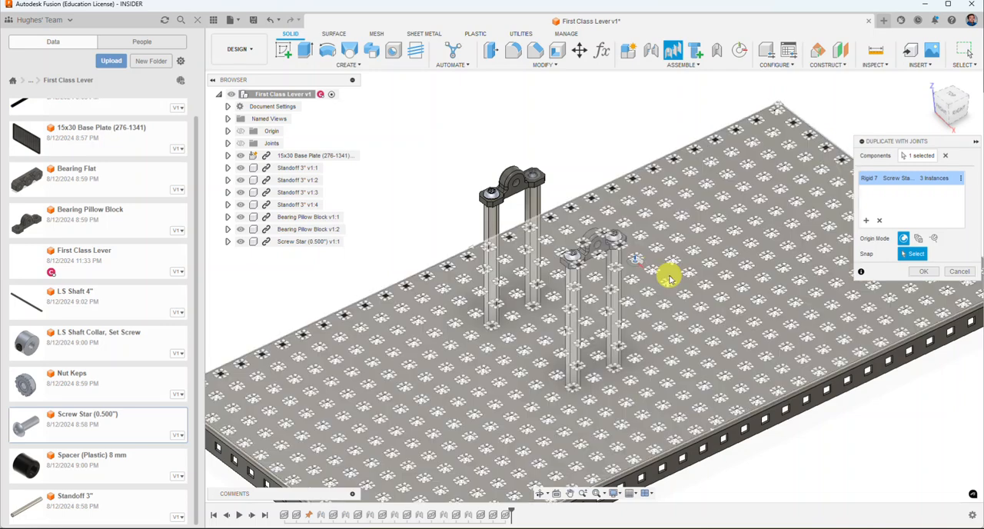
Step: Add a screw duplicate at a standoff's bottom center beneath the base plate, and flip it so its shaft enters the standoff
scroll(669, 279, down, 5)
middle_drag(687, 417, 632, 312)
scroll(592, 242, up, 5)
click(597, 244)
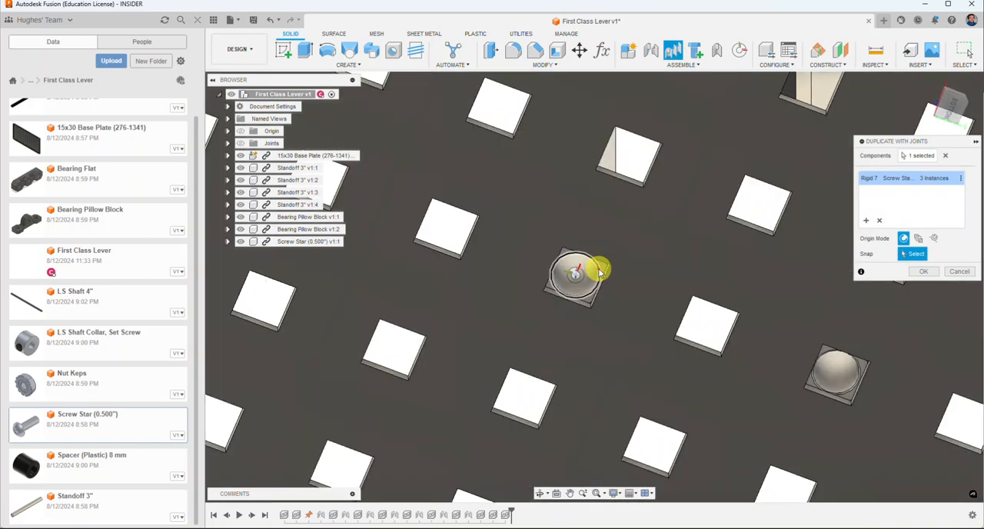
scroll(561, 311, down, 2)
scroll(561, 311, down, 3)
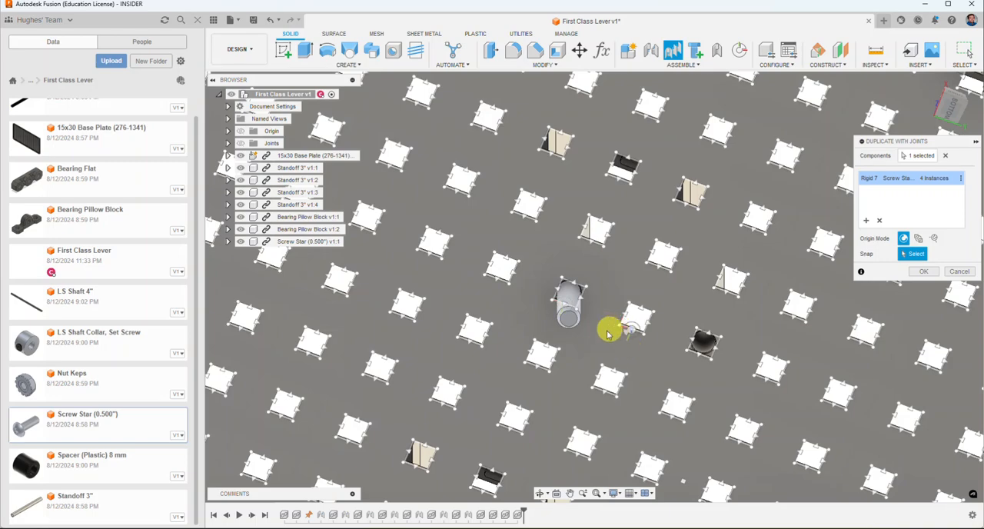
scroll(597, 287, up, 2)
scroll(601, 250, down, 1)
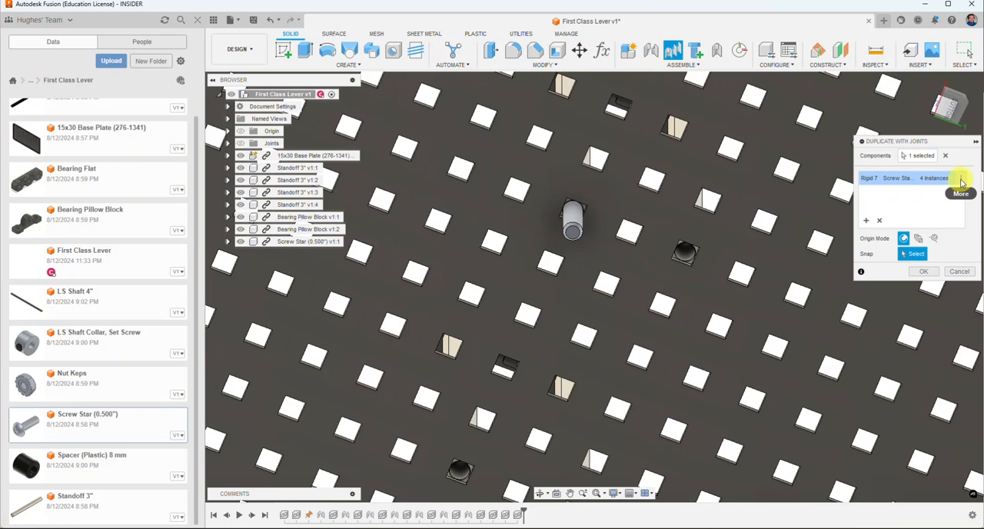
click(960, 180)
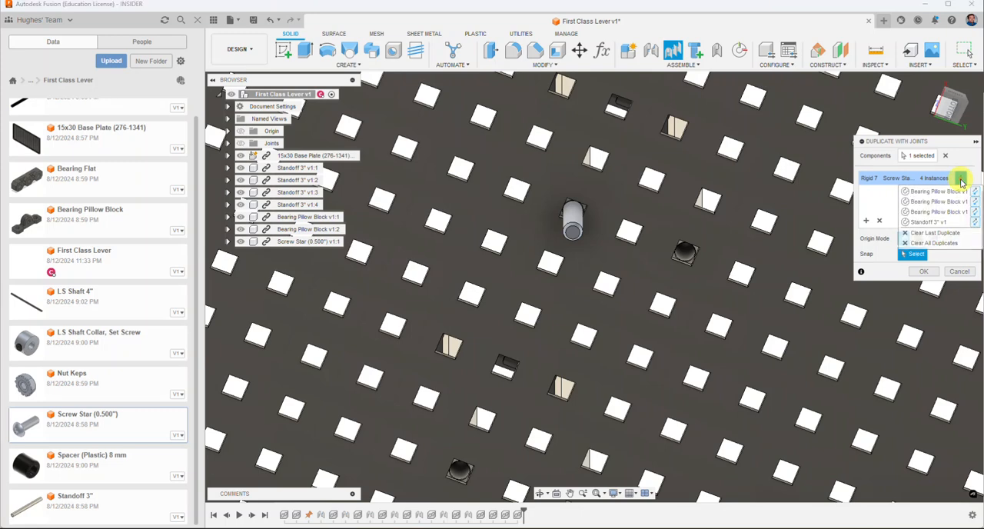
click(974, 223)
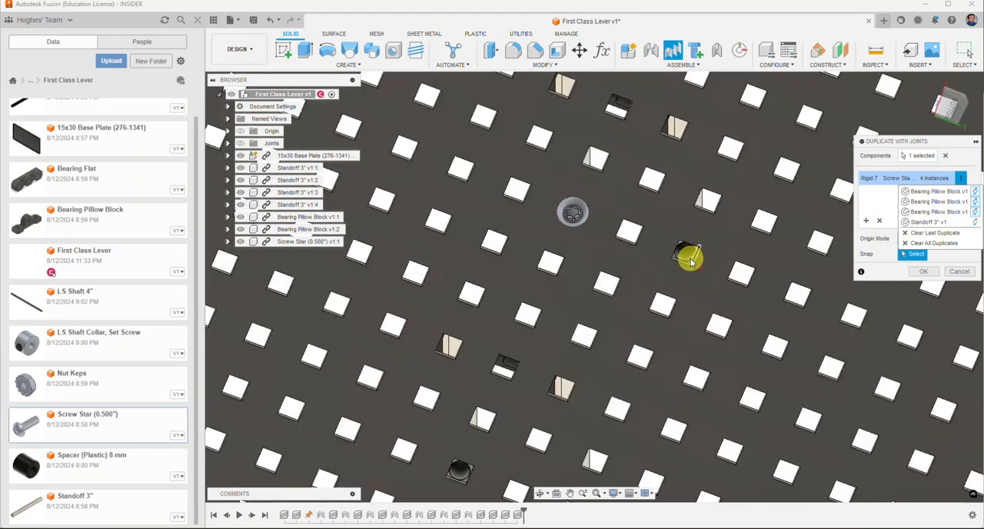
Step: Add screw duplicates at the bottom centers of the other three standoffs and flip all three into the standoffs
click(686, 259)
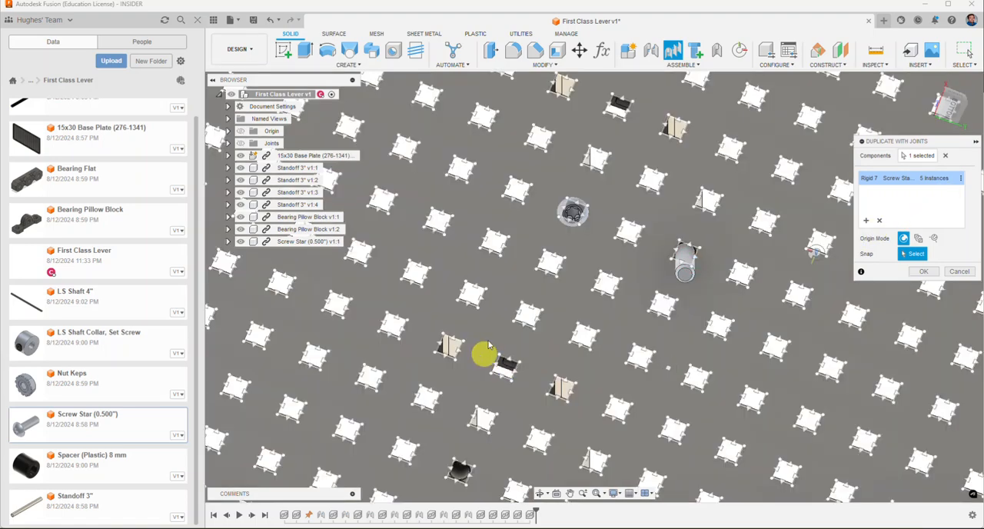
middle_drag(485, 357, 519, 240)
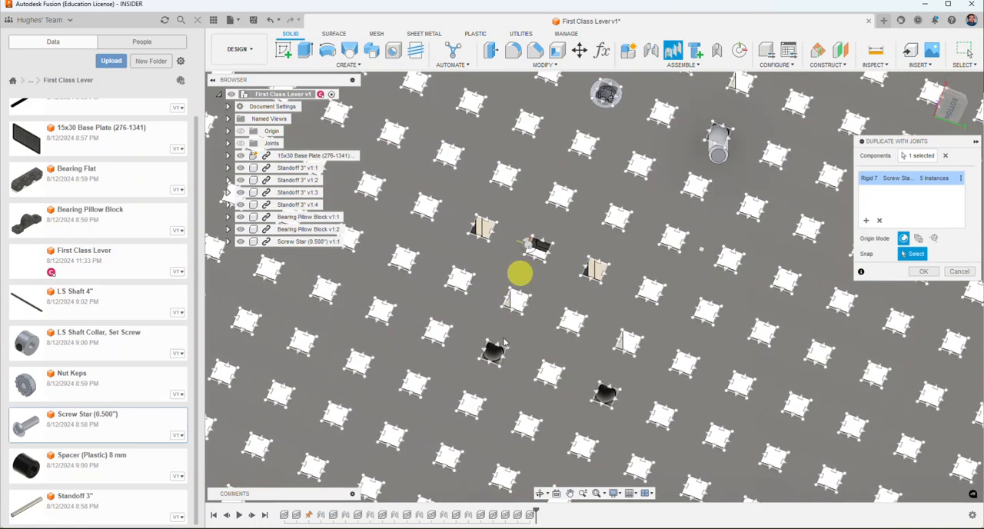
click(492, 368)
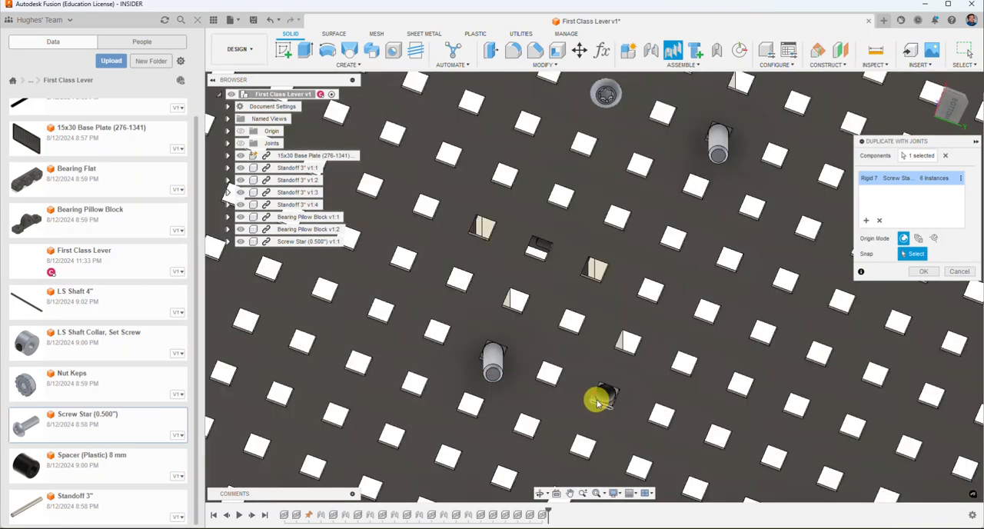
click(597, 401)
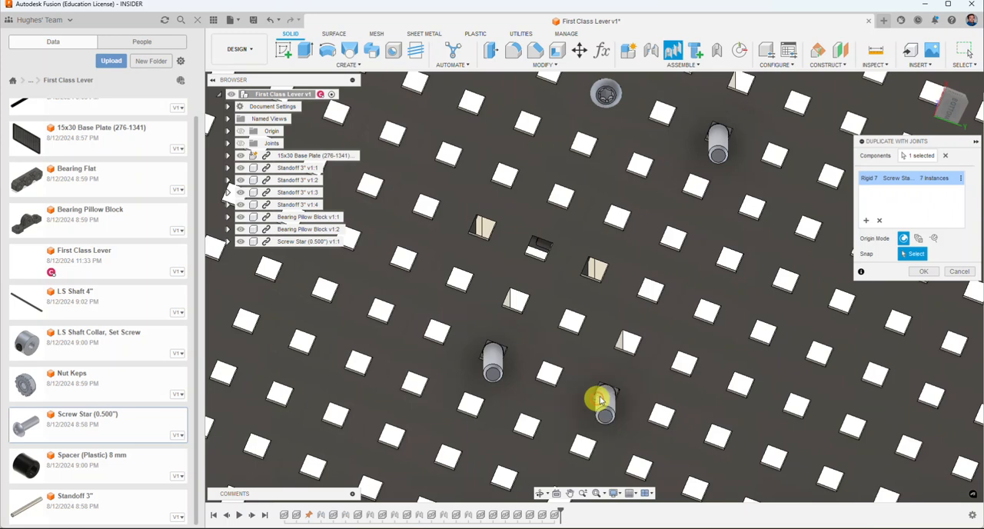
click(961, 179)
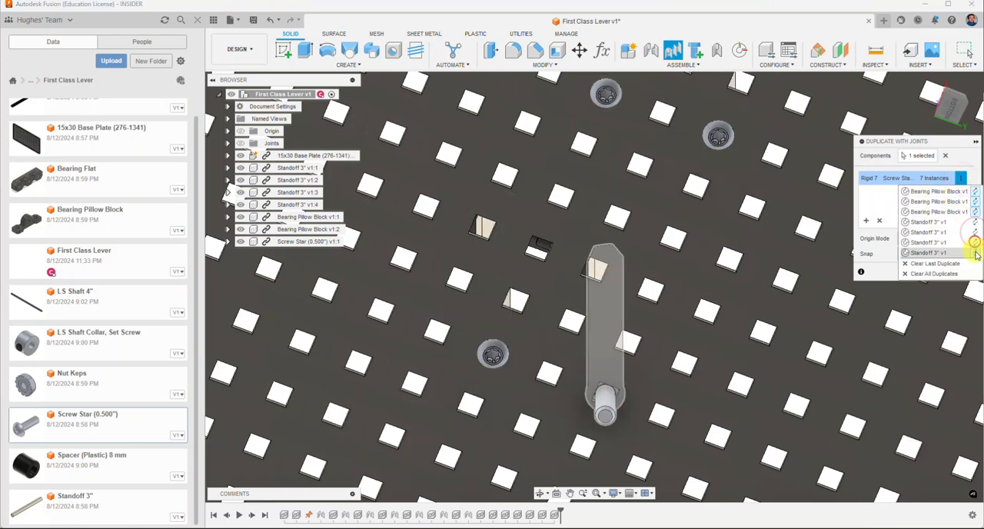
scroll(503, 373, down, 2)
scroll(503, 373, down, 2)
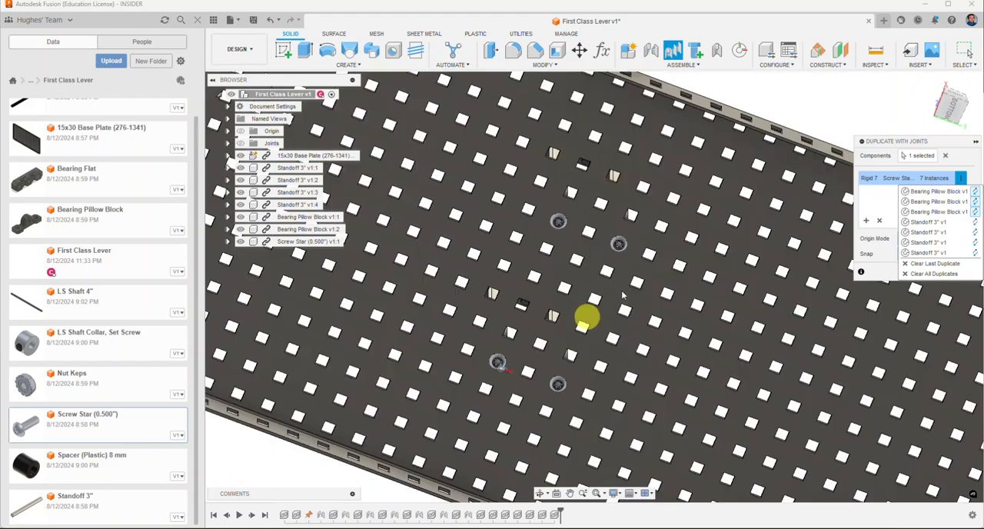
Step: Return to the home view, accept the duplicated screws, and review the assembly's list of joints
mouse_move(949, 105)
mouse_down()
mouse_move(922, 118)
mouse_move(946, 155)
mouse_move(932, 97)
mouse_up()
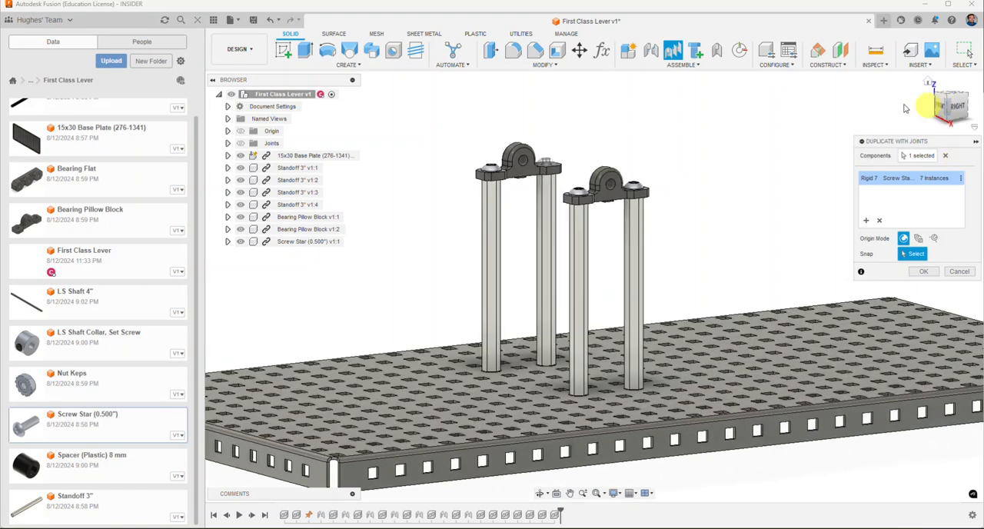
click(928, 83)
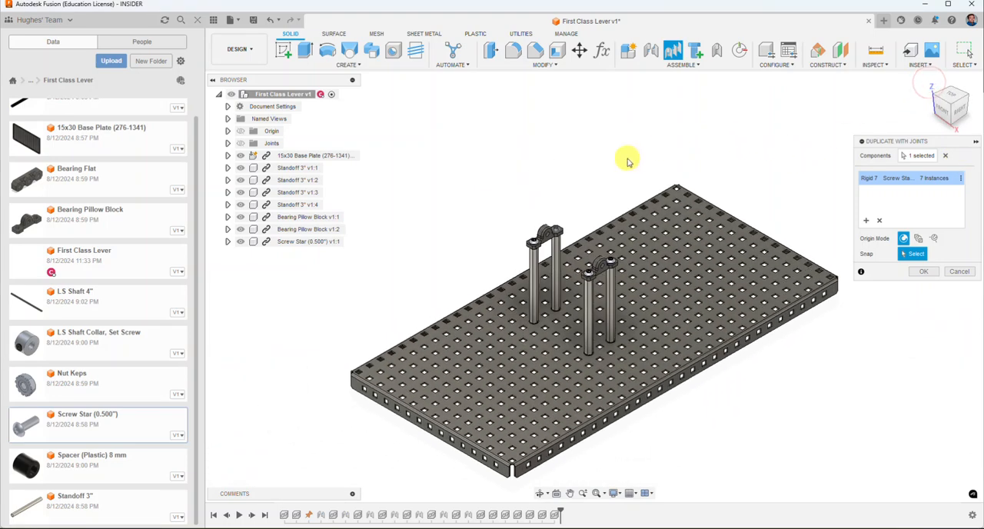
click(924, 274)
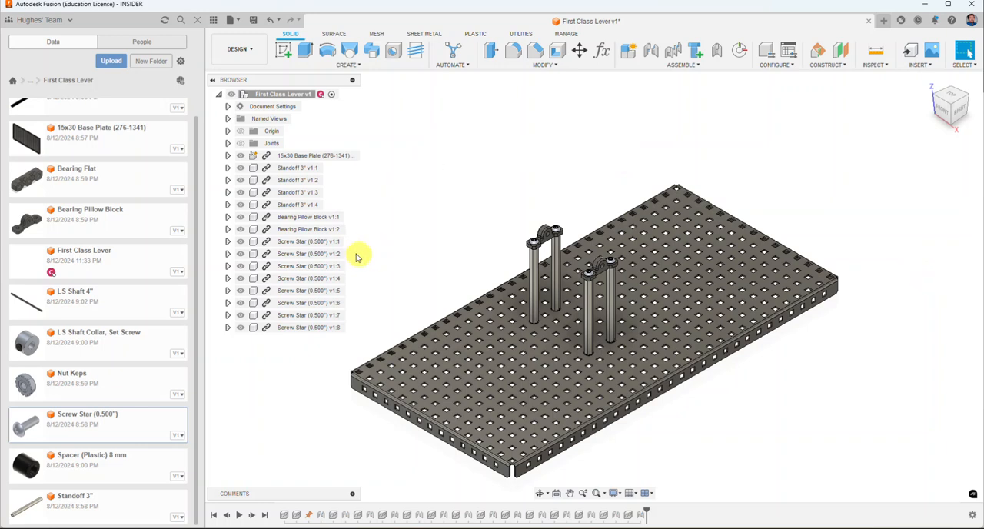
click(229, 143)
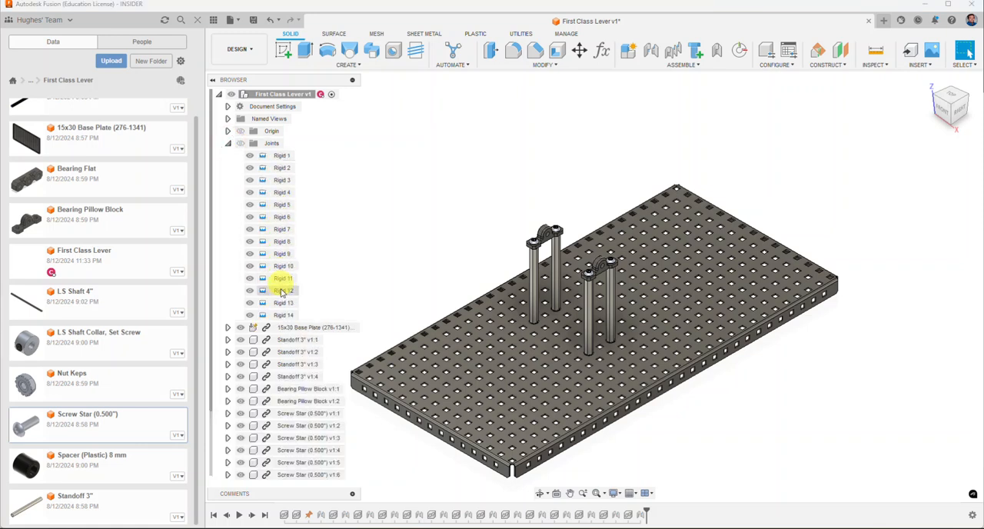
click(228, 142)
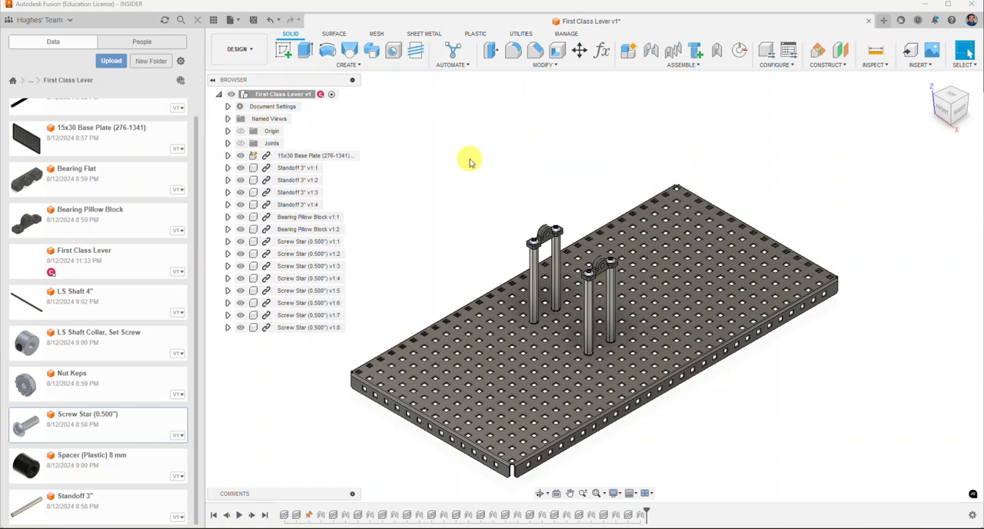